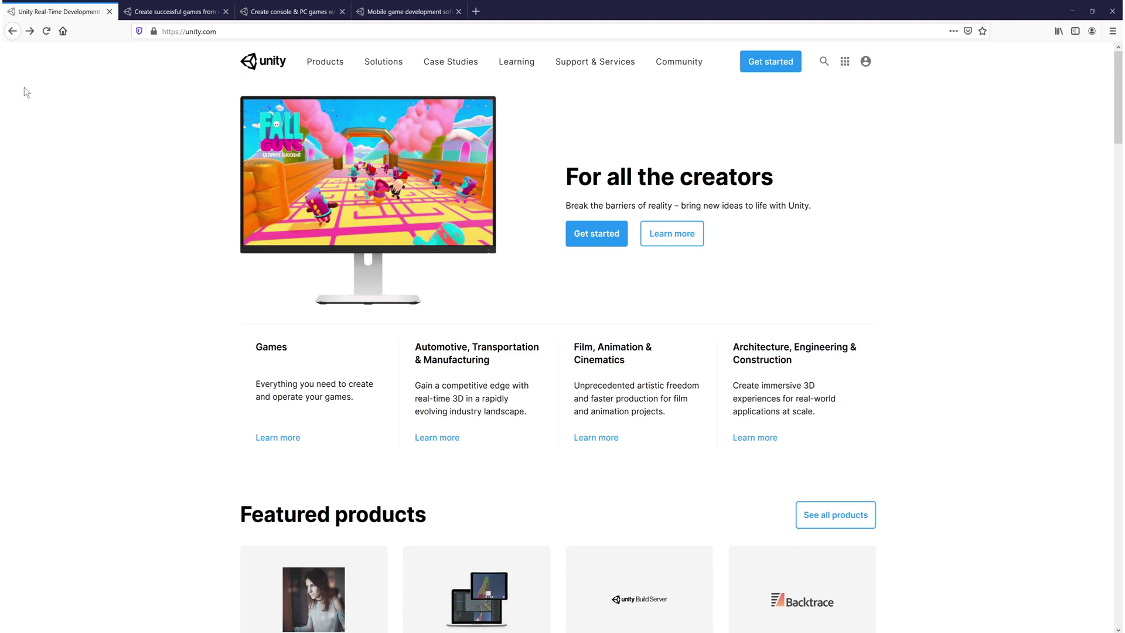
# Step: Switch to the Unity for games tab and scroll down to the Instant Games and AR/VR cards
pyautogui.click(155, 11)
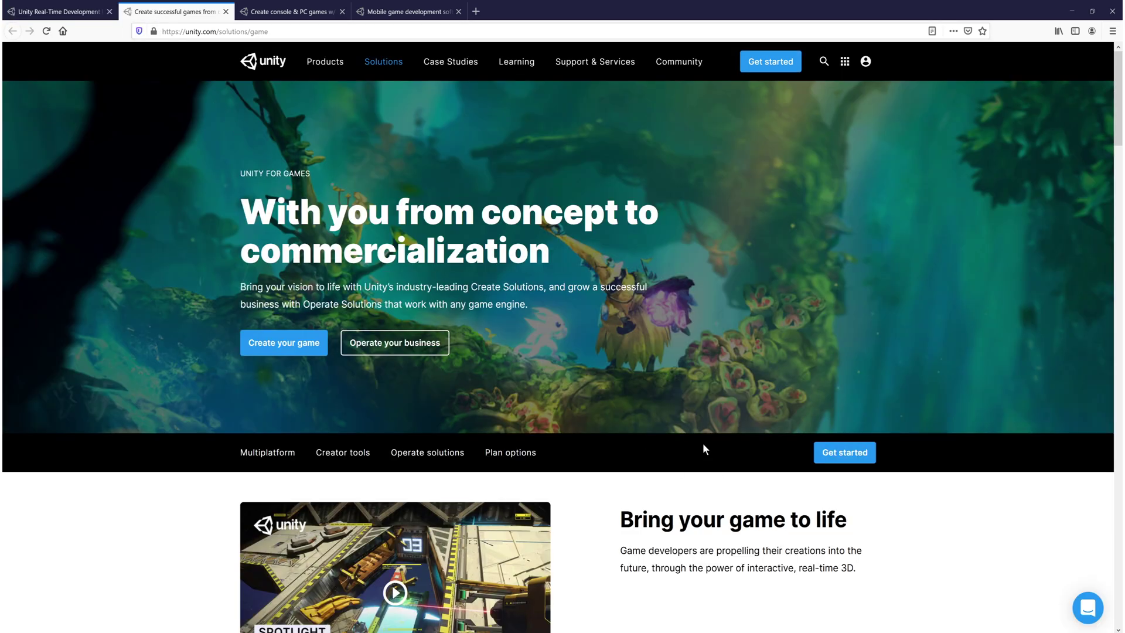
pyautogui.scroll(-4, 729, 439)
pyautogui.scroll(-6, 716, 400)
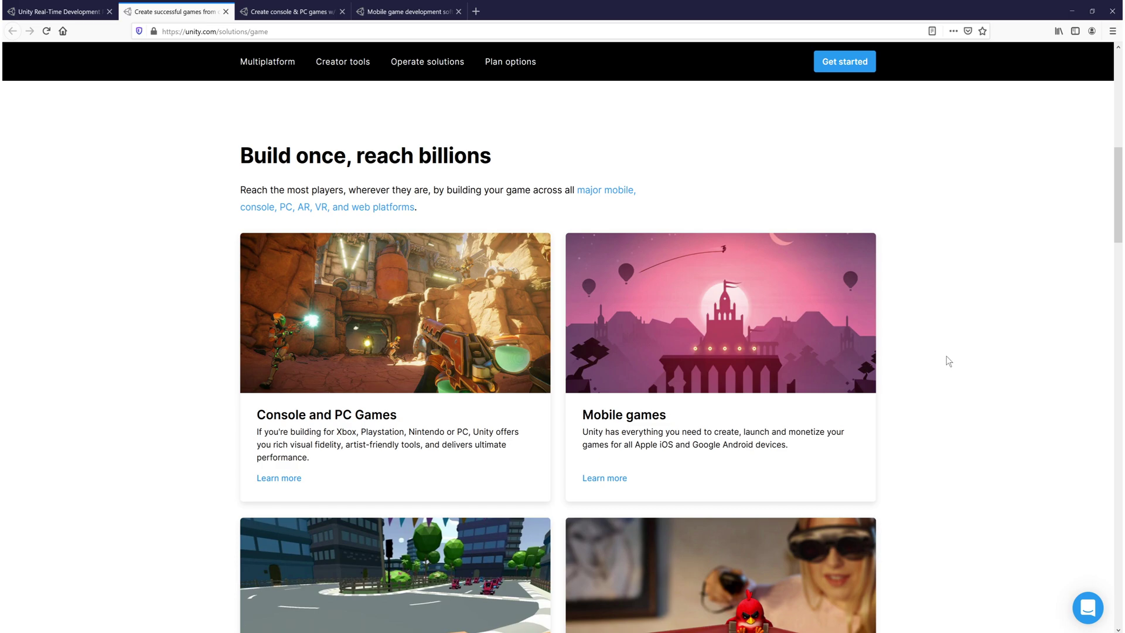
pyautogui.scroll(-3, 943, 366)
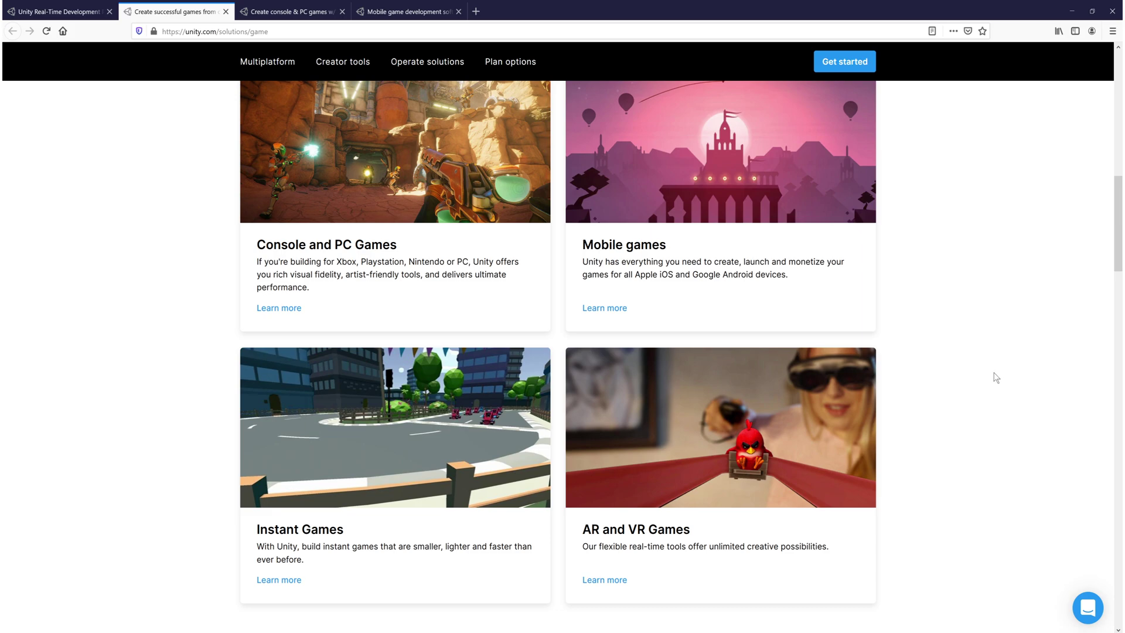
pyautogui.scroll(-4, 993, 386)
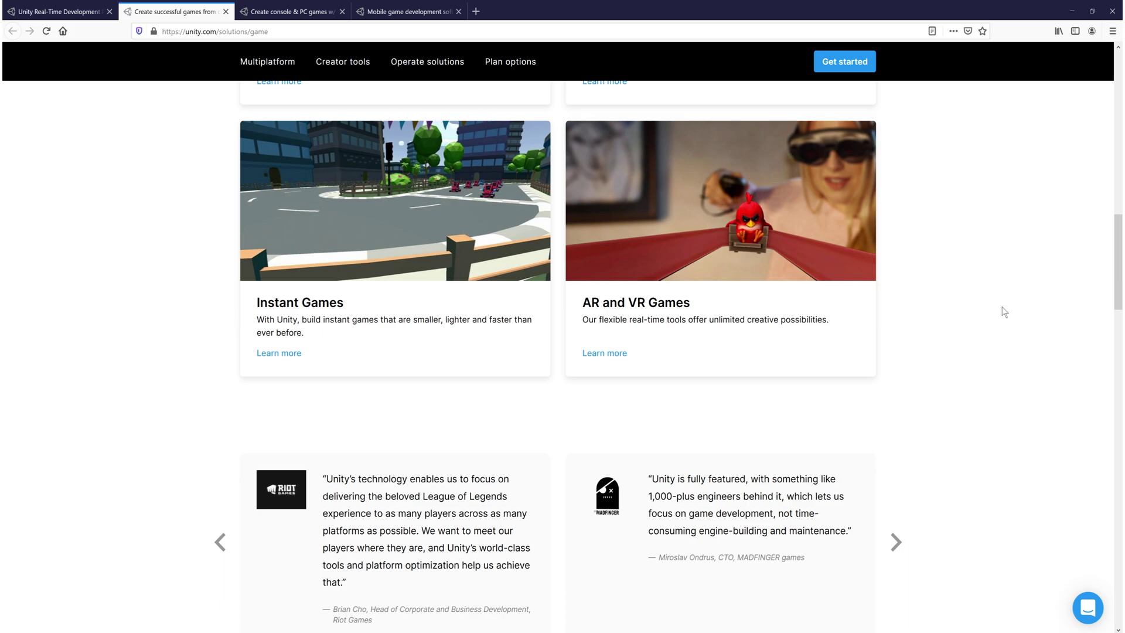
# Step: Switch to the Console and PC Games page and scroll down to its project showcase
pyautogui.click(280, 13)
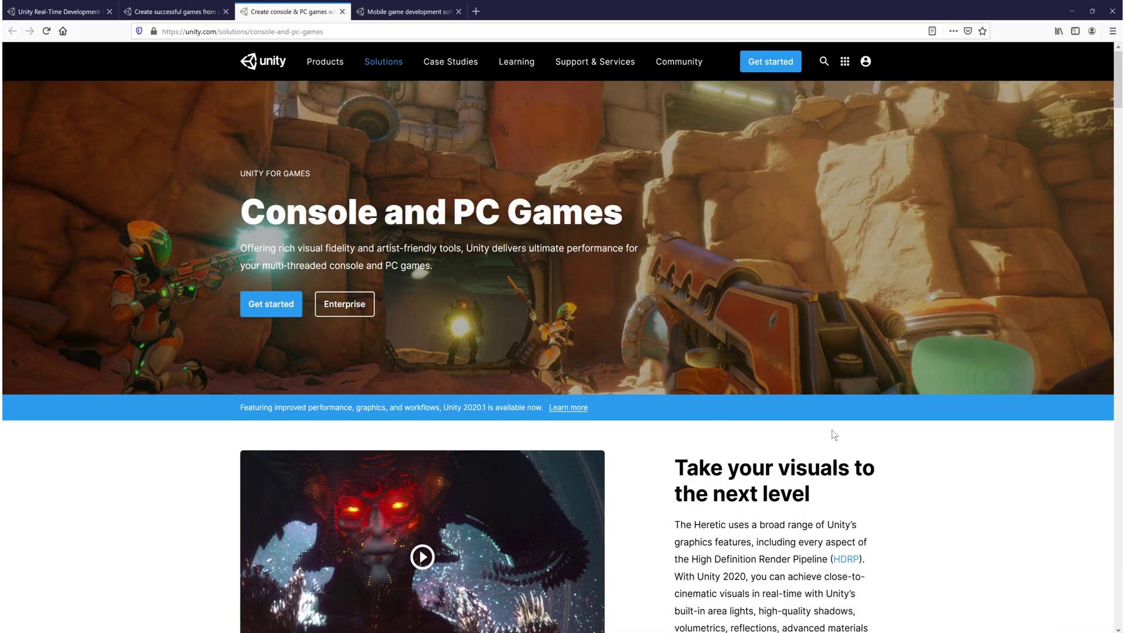
pyautogui.scroll(-4, 834, 434)
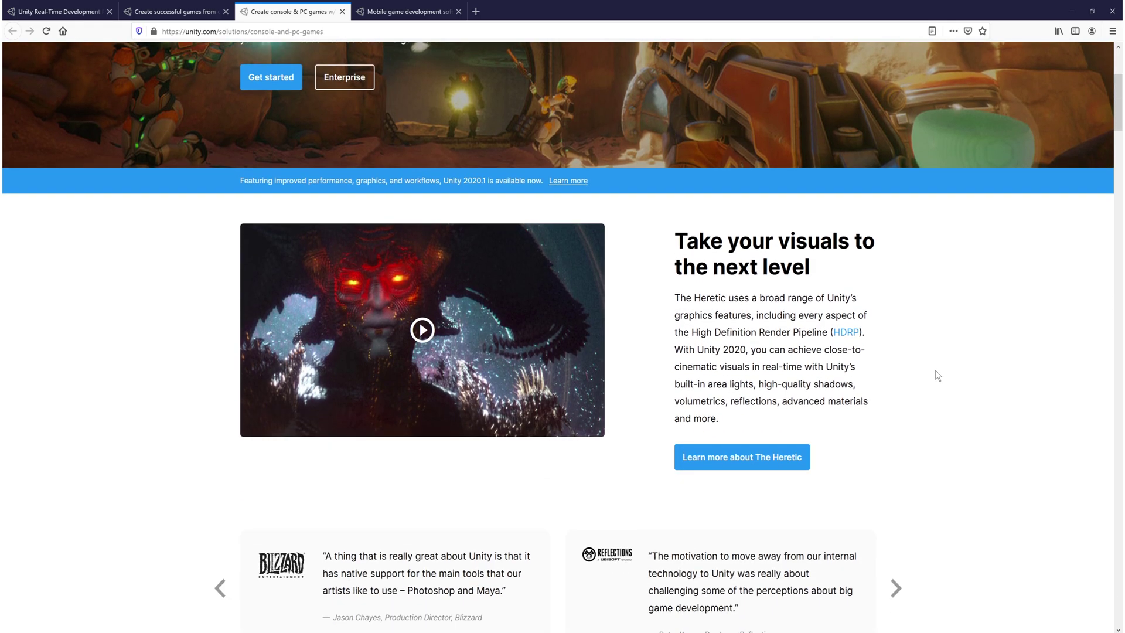
pyautogui.scroll(-9, 937, 375)
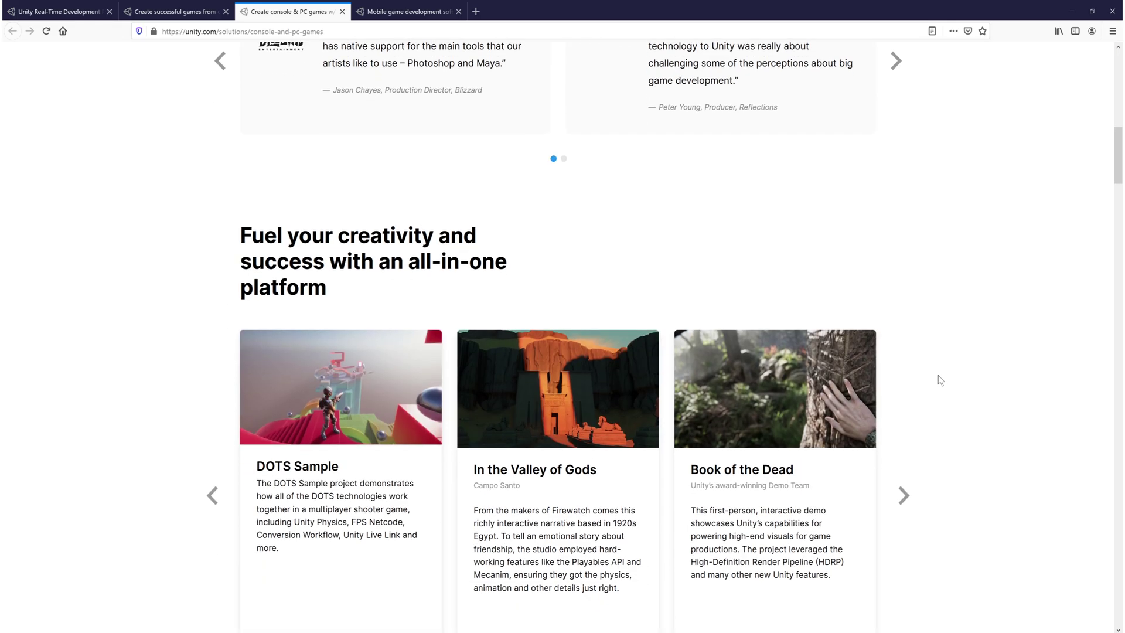
pyautogui.scroll(-2, 937, 374)
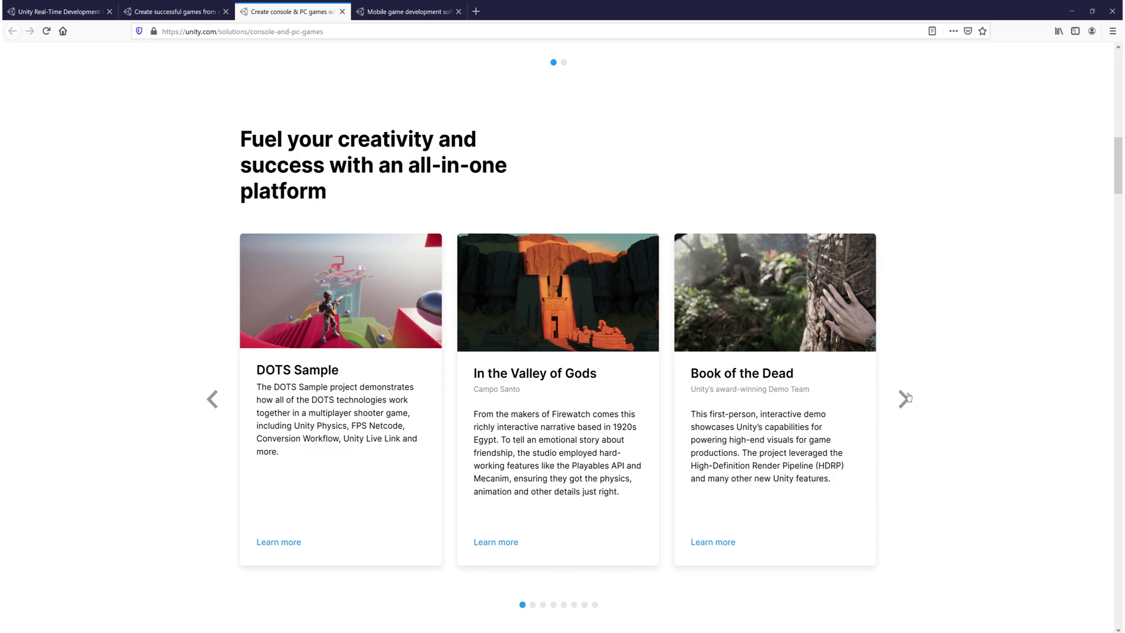
# Step: Advance the showcase carousel past Escape from Tarkov, Rick and Morty and FPS Sample
pyautogui.click(905, 399)
pyautogui.click(905, 399)
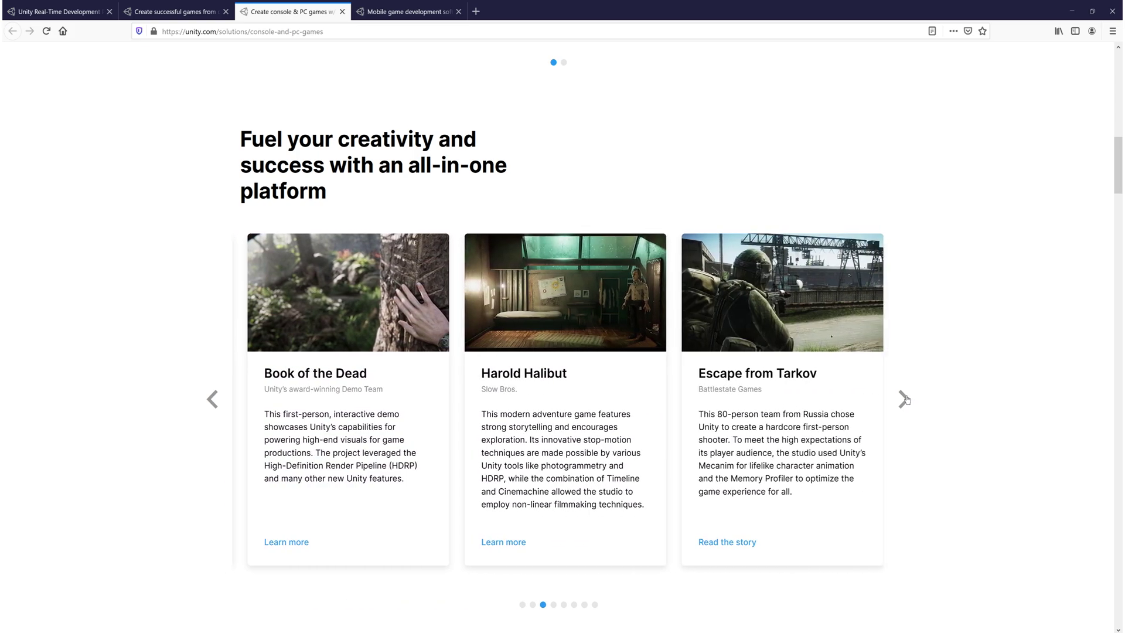
pyautogui.click(905, 398)
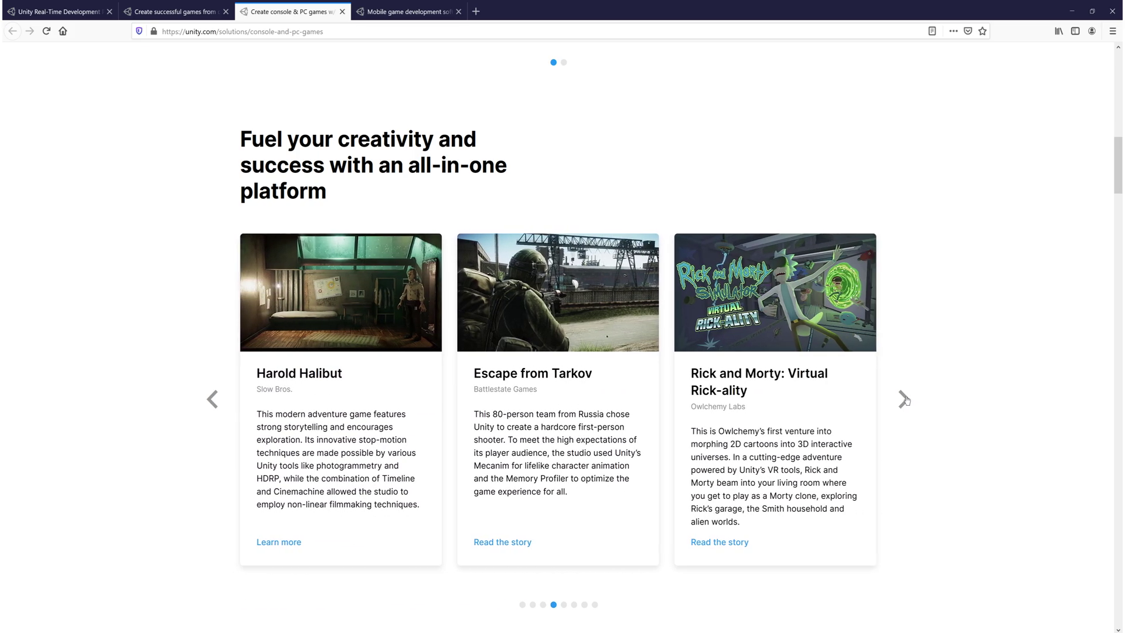
pyautogui.click(905, 398)
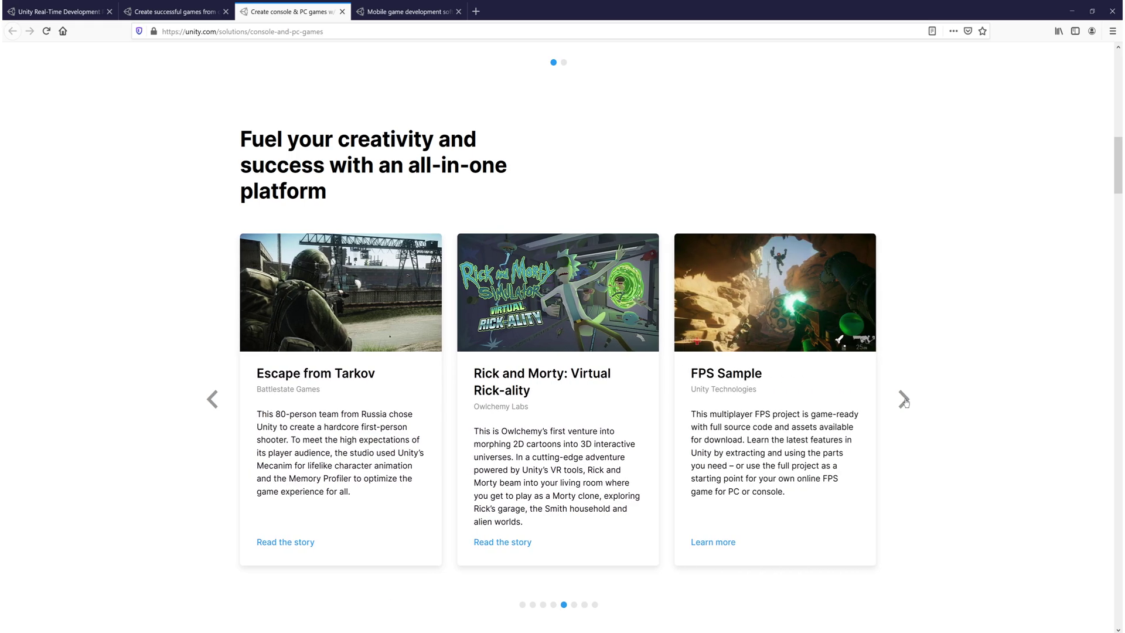
pyautogui.click(905, 398)
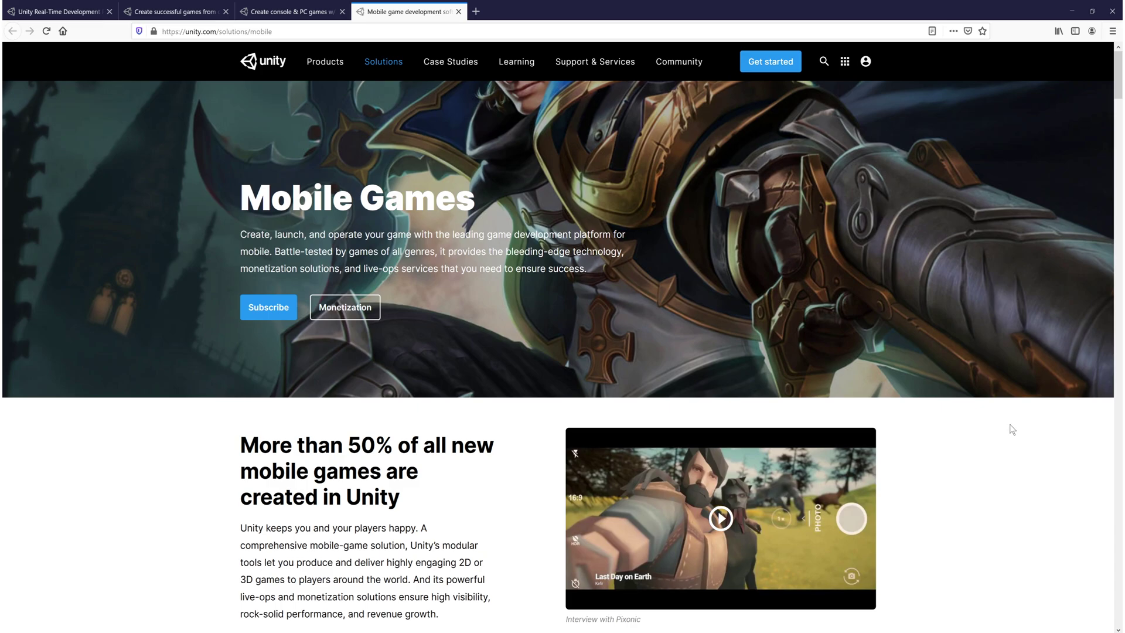
# Step: Advance the Mobile Games case-study carousel past Arena of Valor to Guns of Boom, then return to unity.com
pyautogui.scroll(-10, 1008, 411)
pyautogui.scroll(-9, 1001, 389)
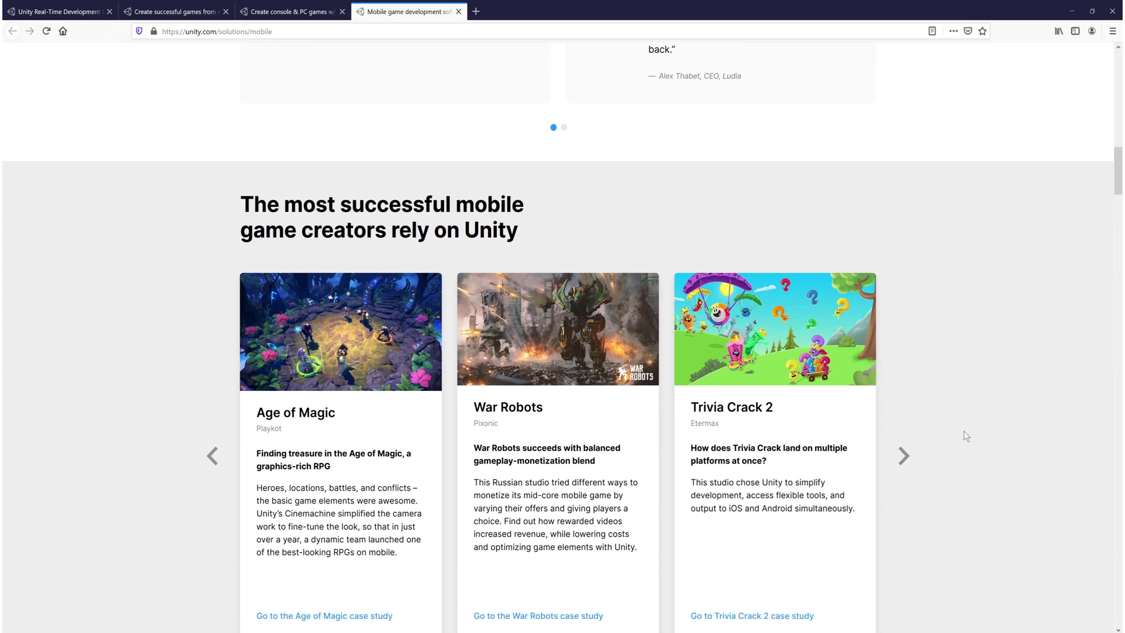
pyautogui.scroll(-2, 913, 410)
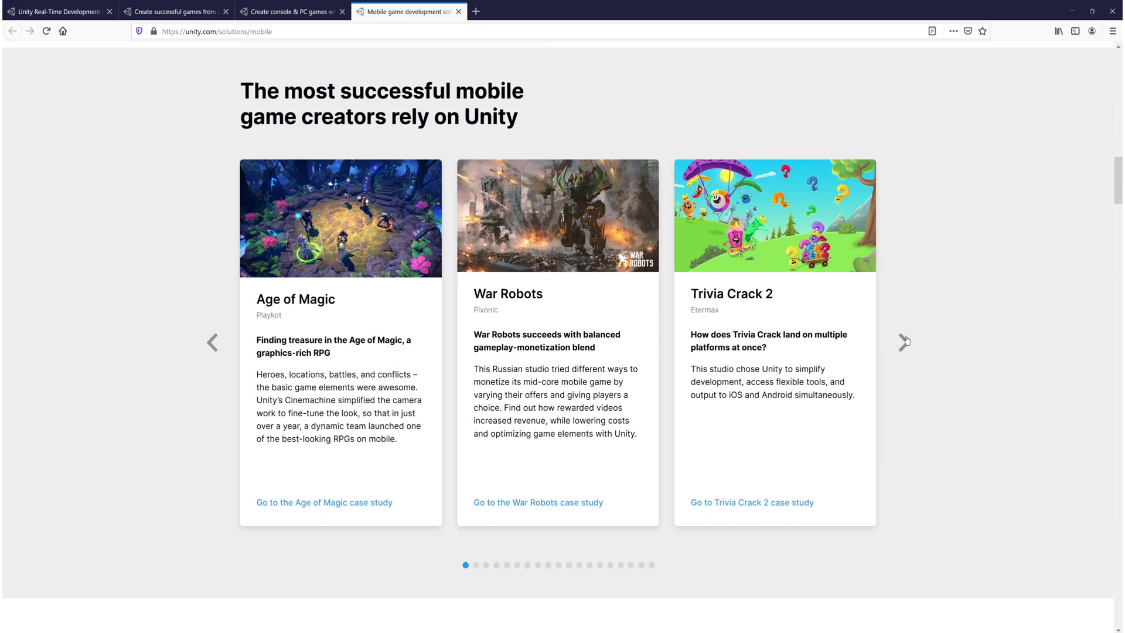
pyautogui.click(903, 342)
pyautogui.click(904, 341)
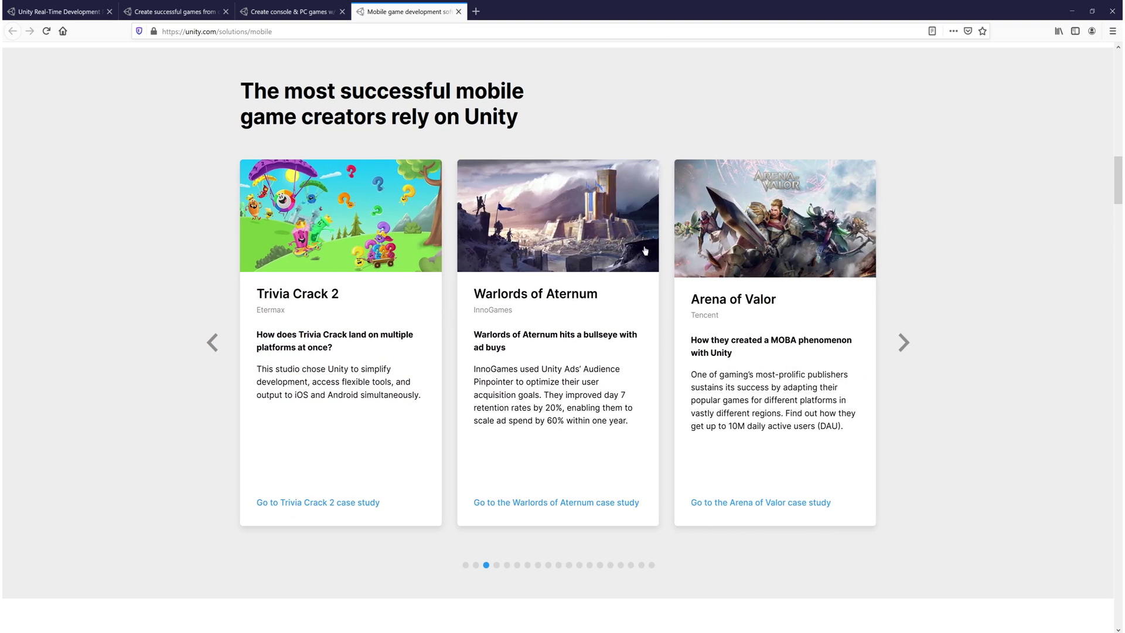
pyautogui.click(904, 341)
pyautogui.click(904, 341)
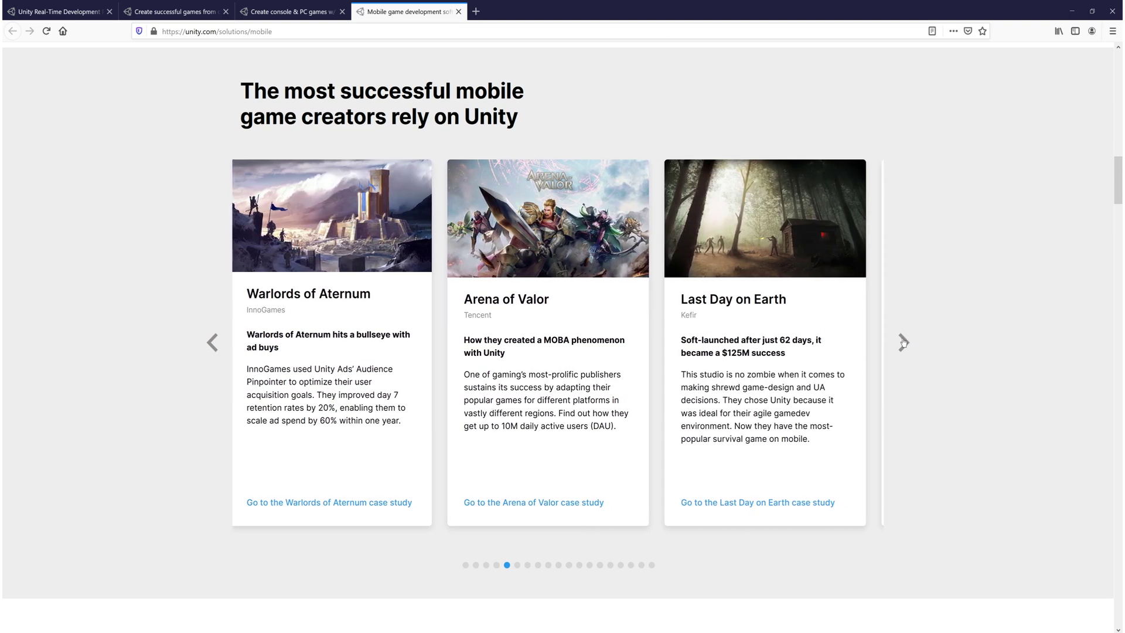
pyautogui.click(46, 9)
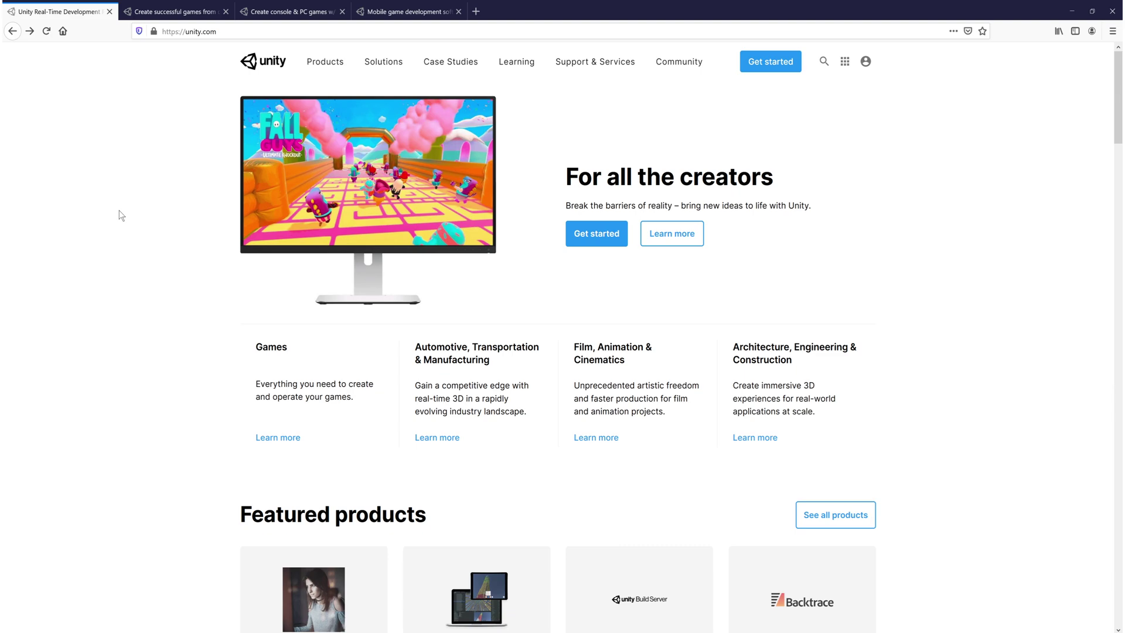
pyautogui.click(604, 242)
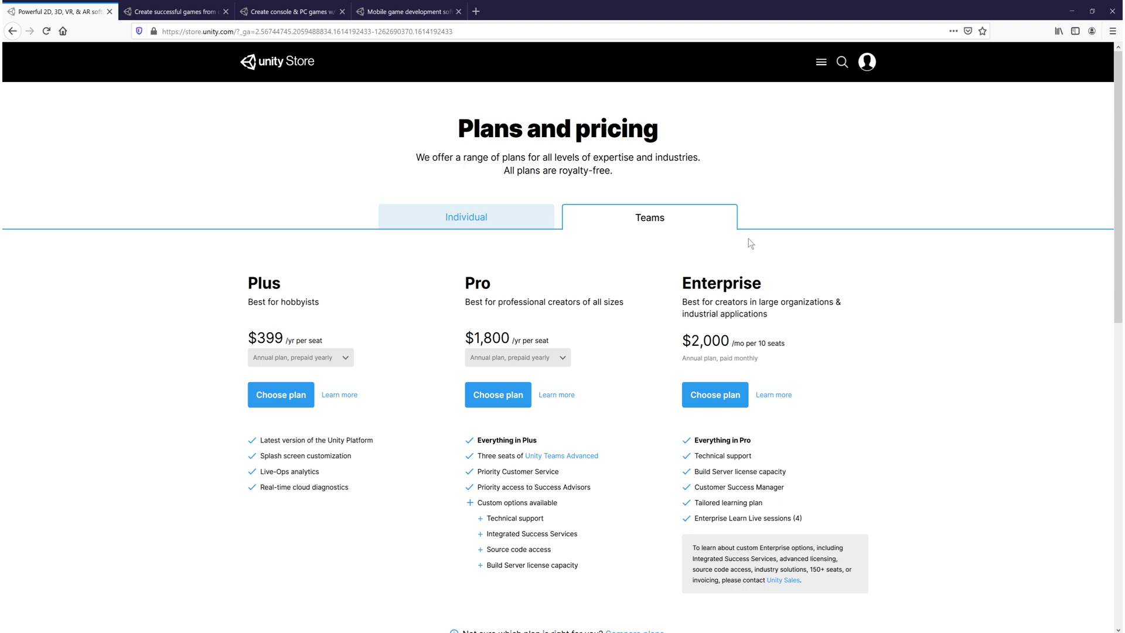
# Step: Choose the free Personal plan from the Individual plans
pyautogui.click(481, 224)
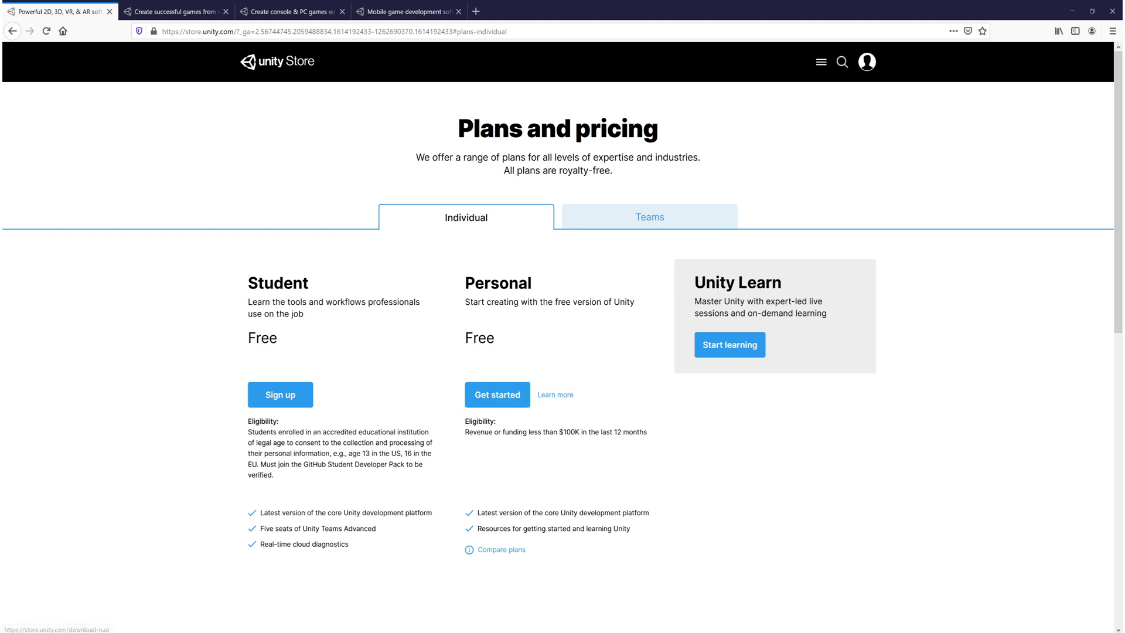
pyautogui.click(507, 396)
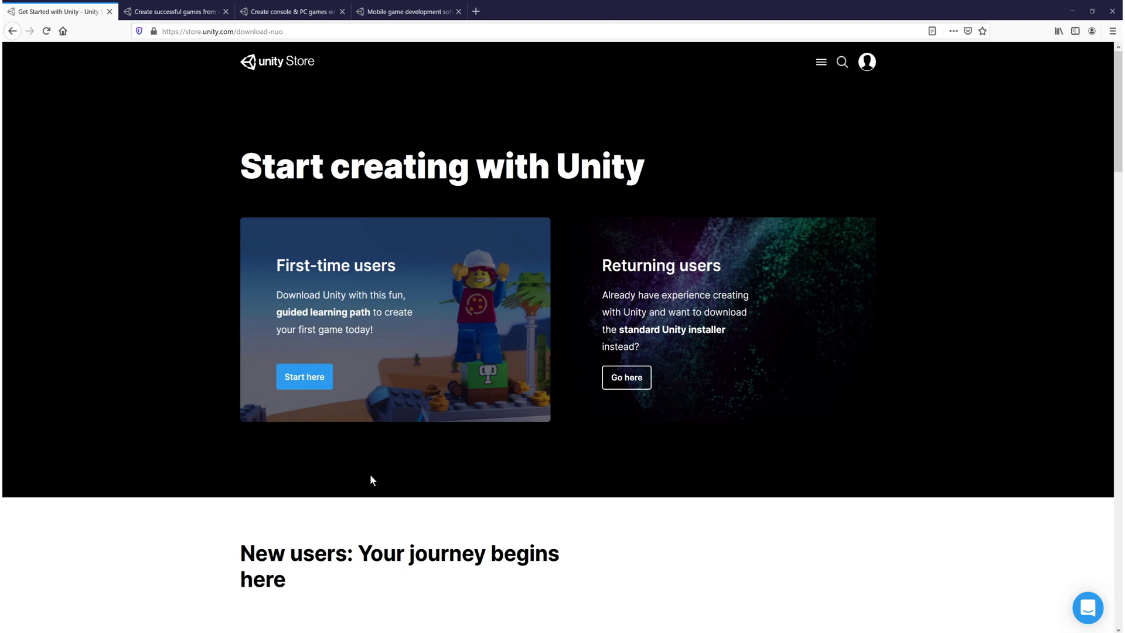
# Step: Start the first-time user download, accept the terms and save UnityHubSetup.exe
pyautogui.click(312, 379)
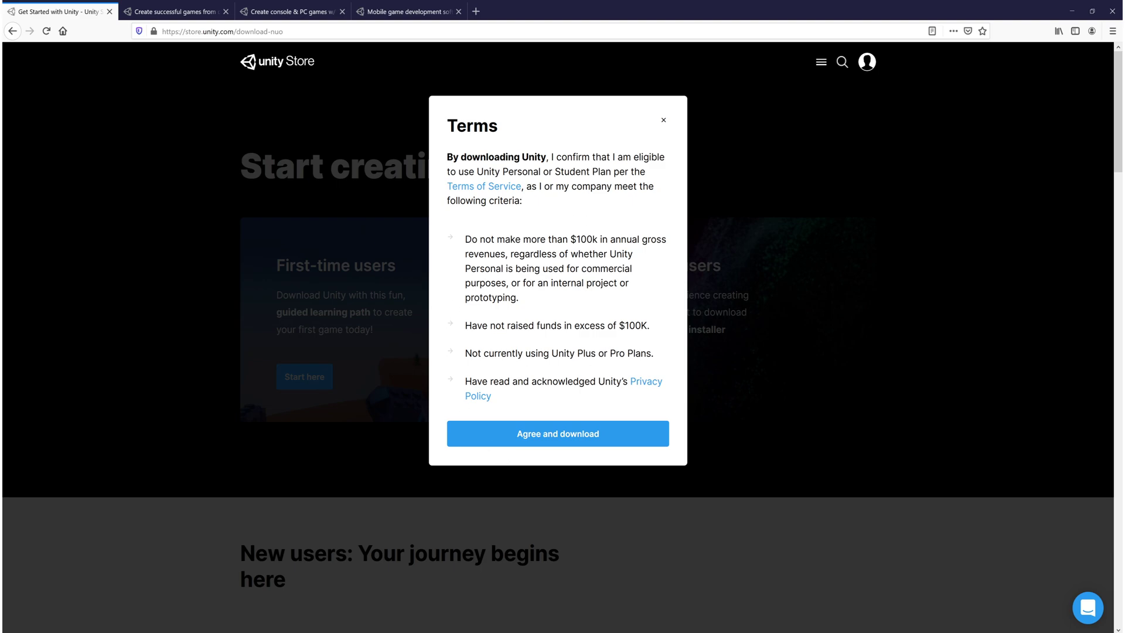
pyautogui.click(624, 441)
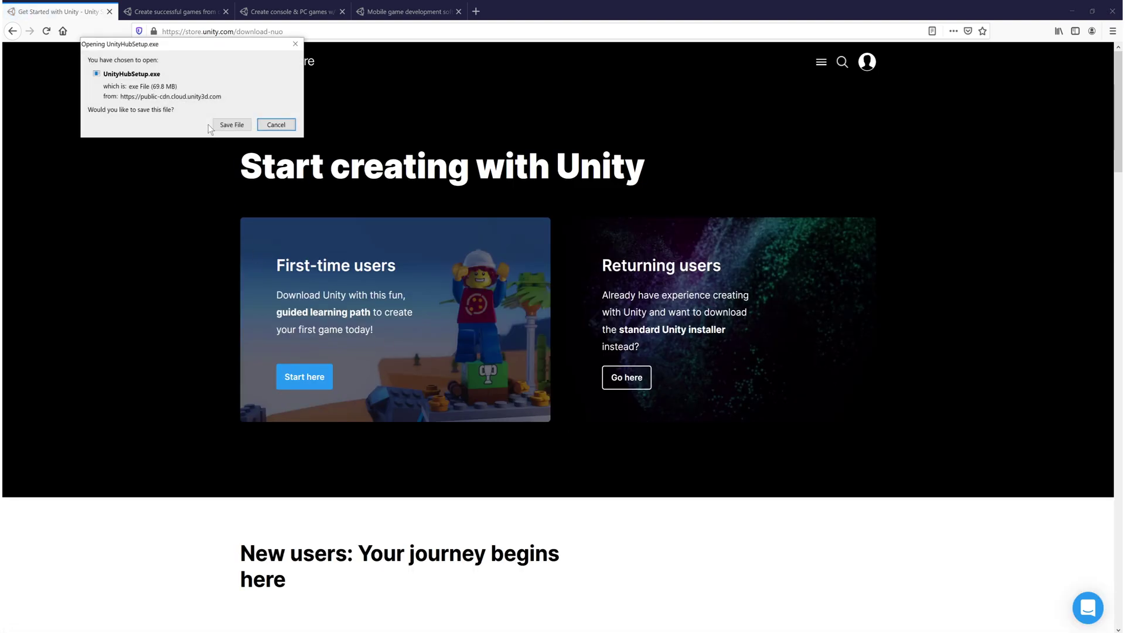
pyautogui.click(230, 125)
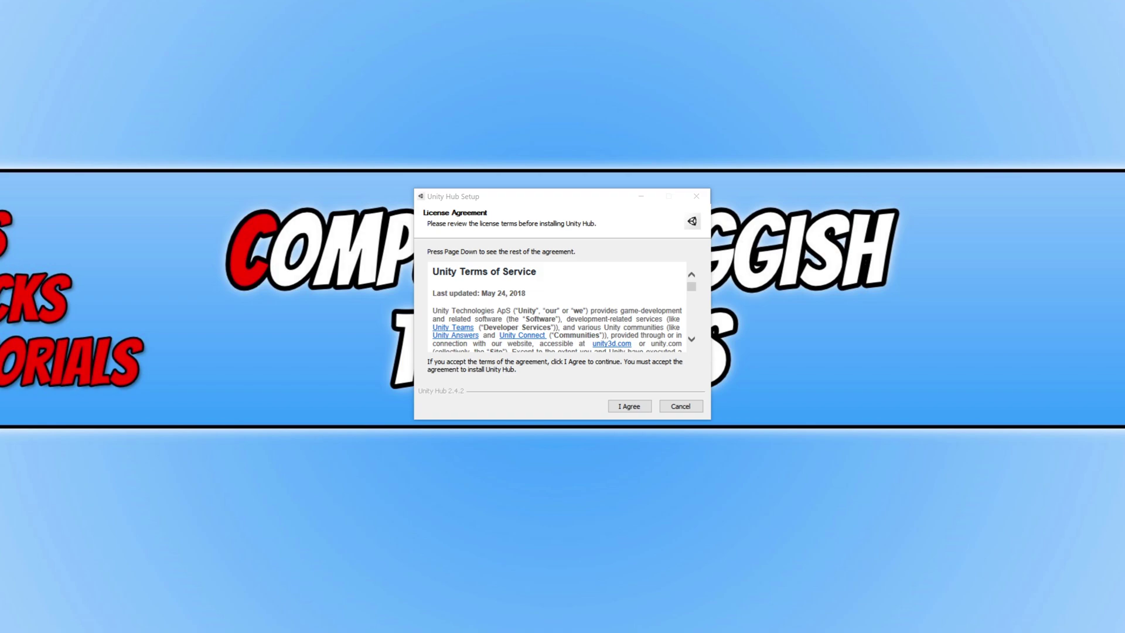
# Step: Accept the Unity Hub licence and install it to C:\Program Files\Unity Hub
pyautogui.click(597, 224)
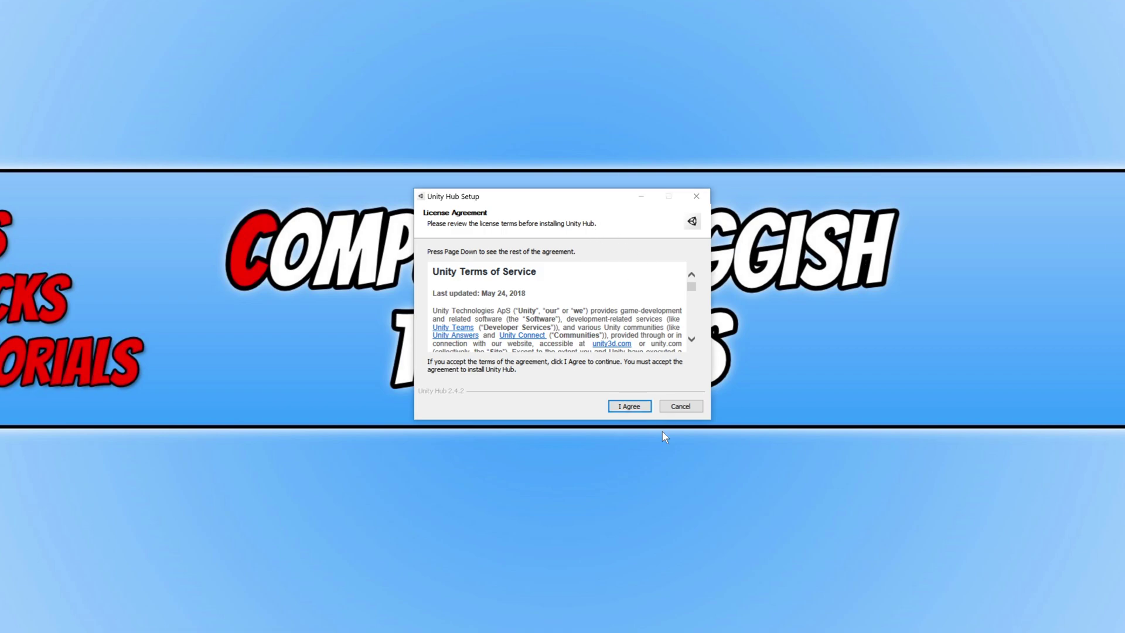
pyautogui.click(632, 410)
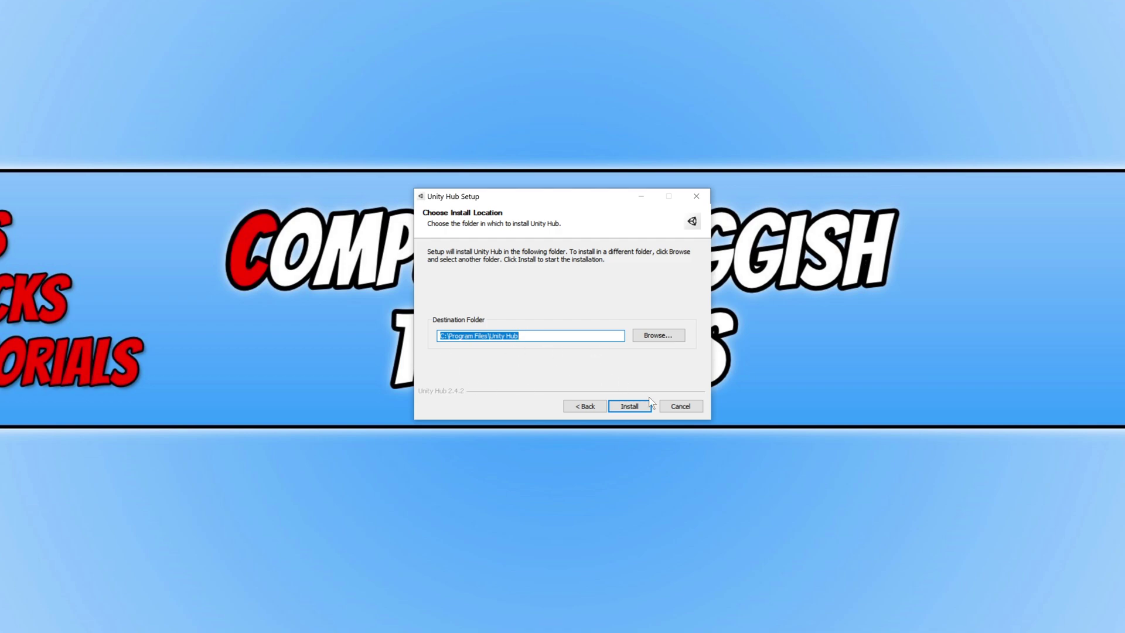
pyautogui.click(629, 406)
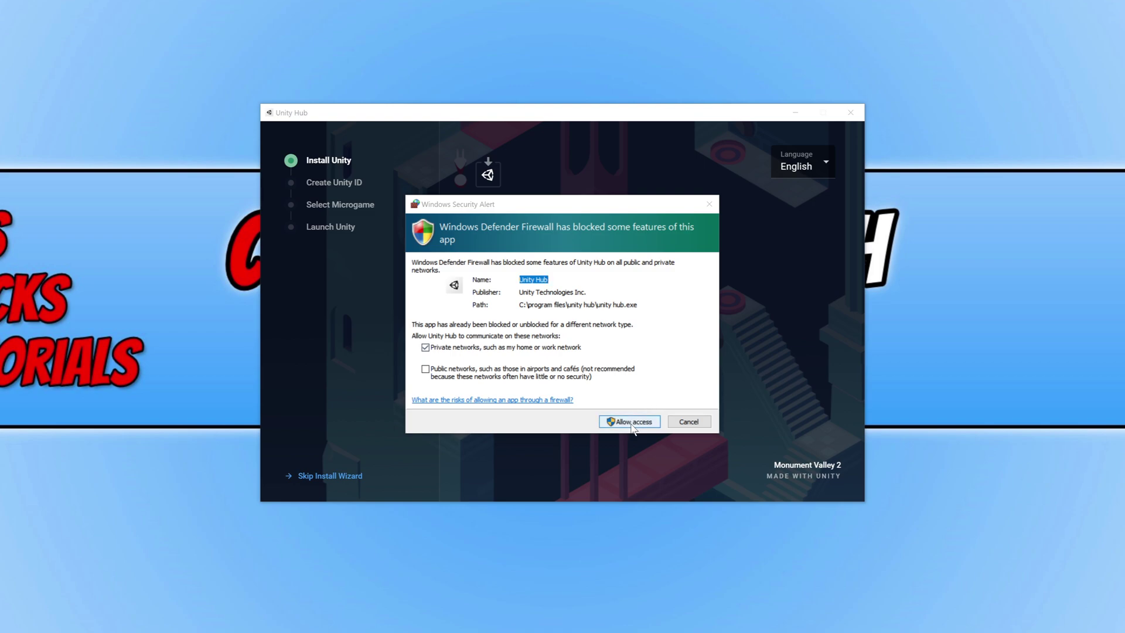
# Step: Allow Unity Hub through the Windows Defender Firewall
pyautogui.click(632, 425)
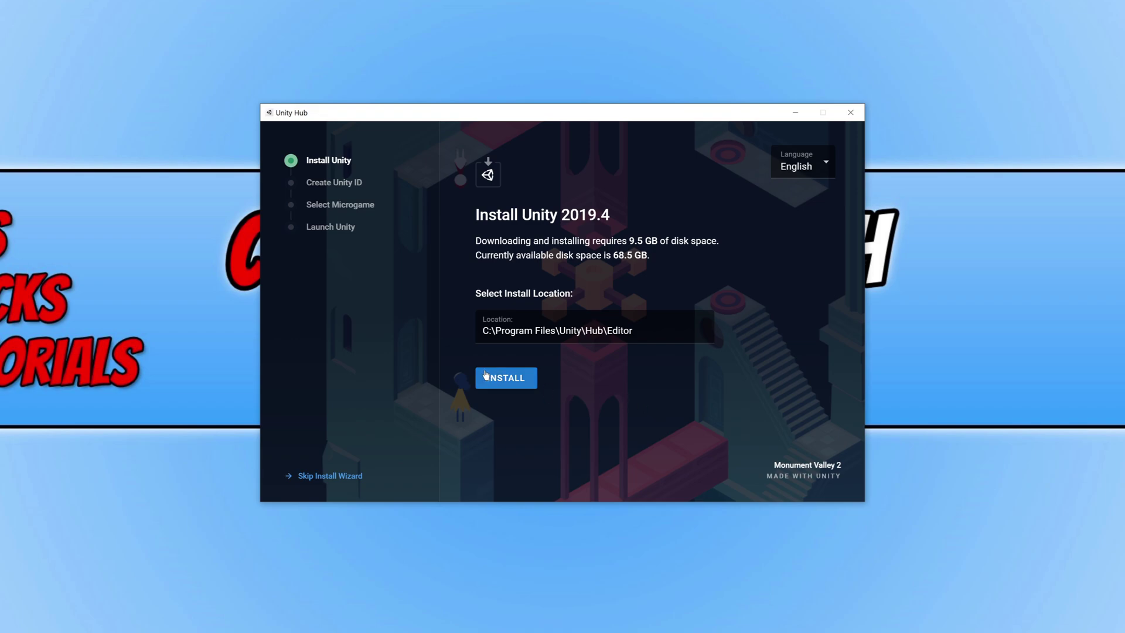
# Step: Start installing Unity 2019.4 to C:\Program Files\Unity\Hub\Editor
pyautogui.click(501, 379)
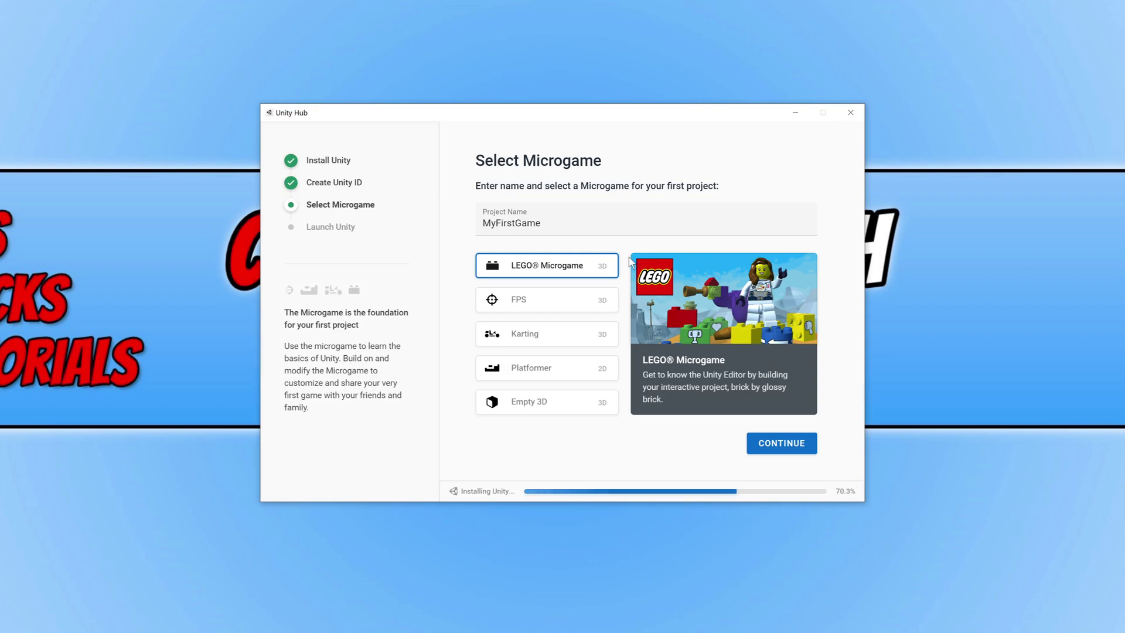
# Step: Preview the FPS, Karting, Platformer and Empty 3D options, then pick Karting for MyFirstGame
pyautogui.click(580, 303)
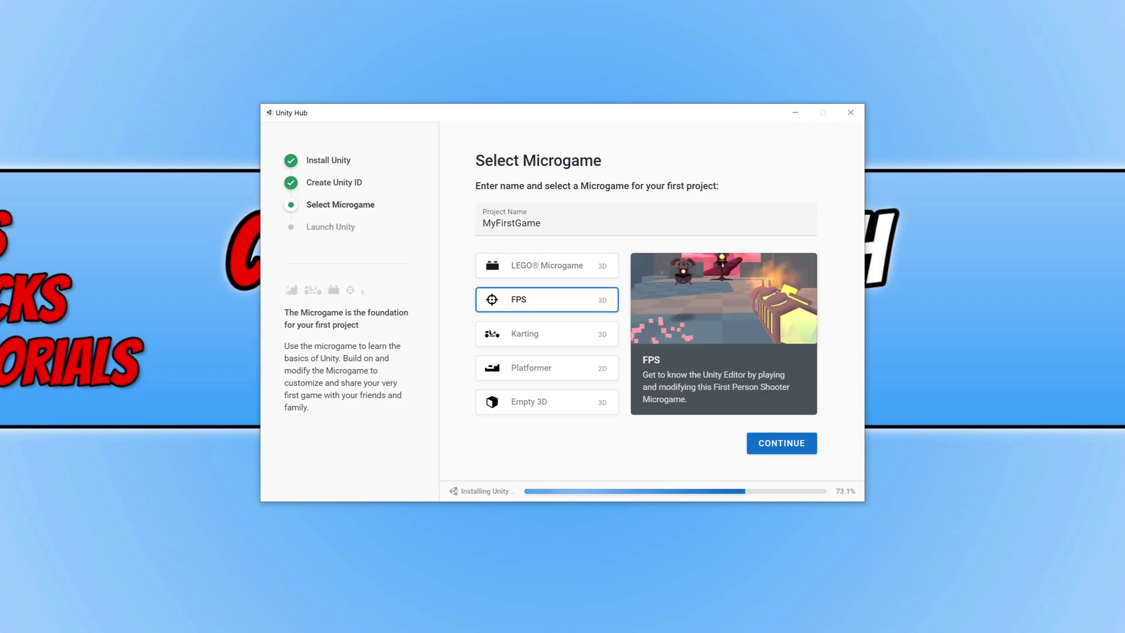
pyautogui.click(609, 336)
pyautogui.click(576, 378)
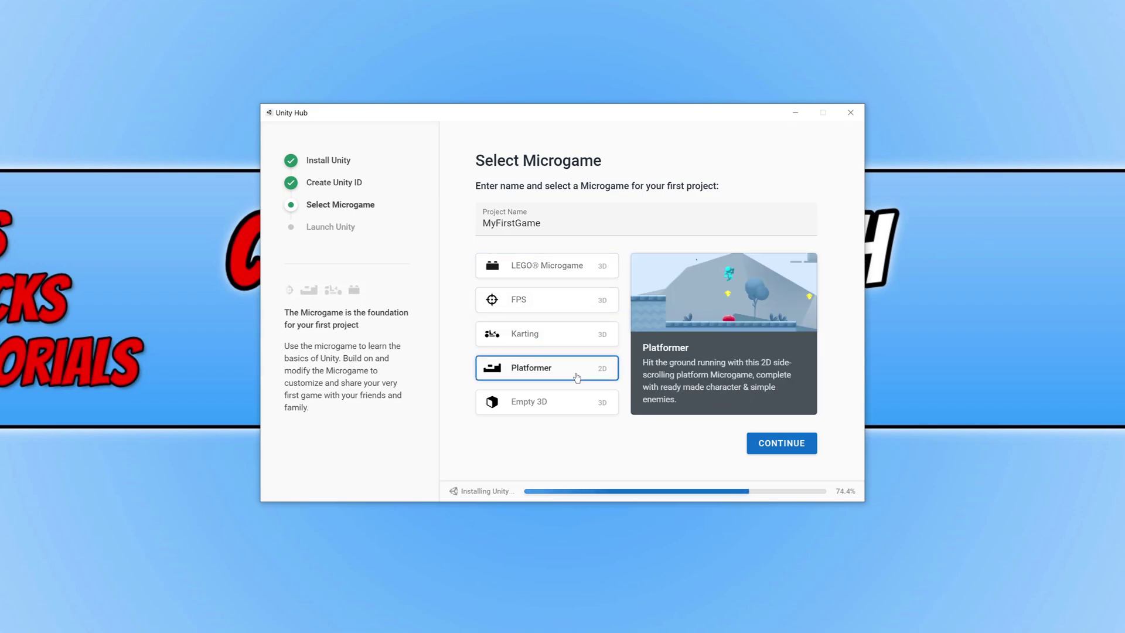
pyautogui.click(584, 407)
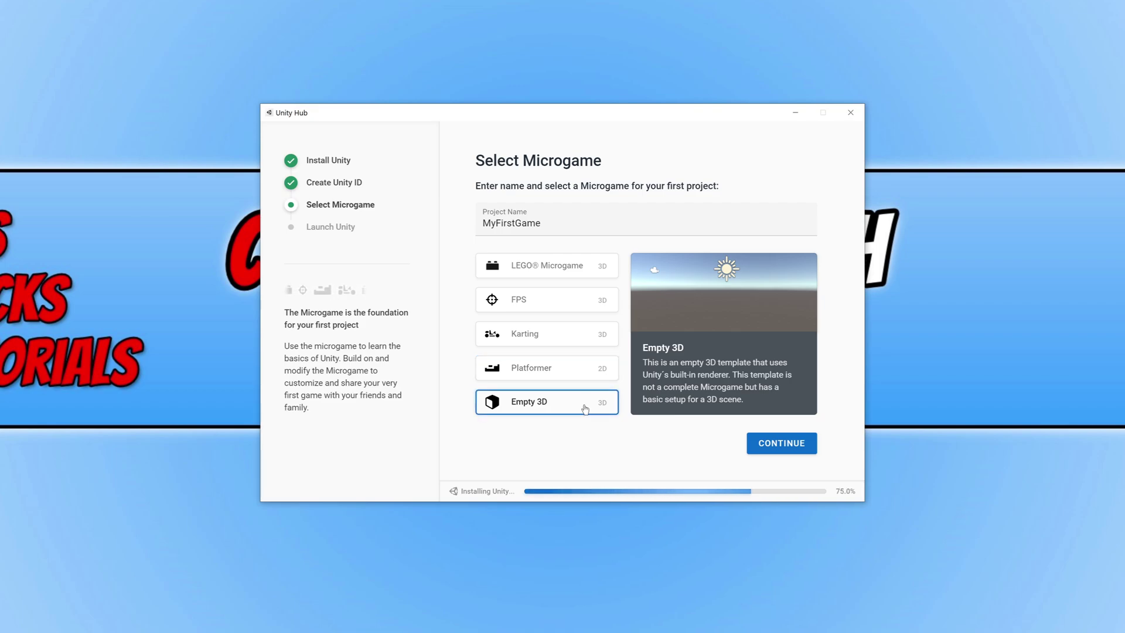
pyautogui.click(557, 334)
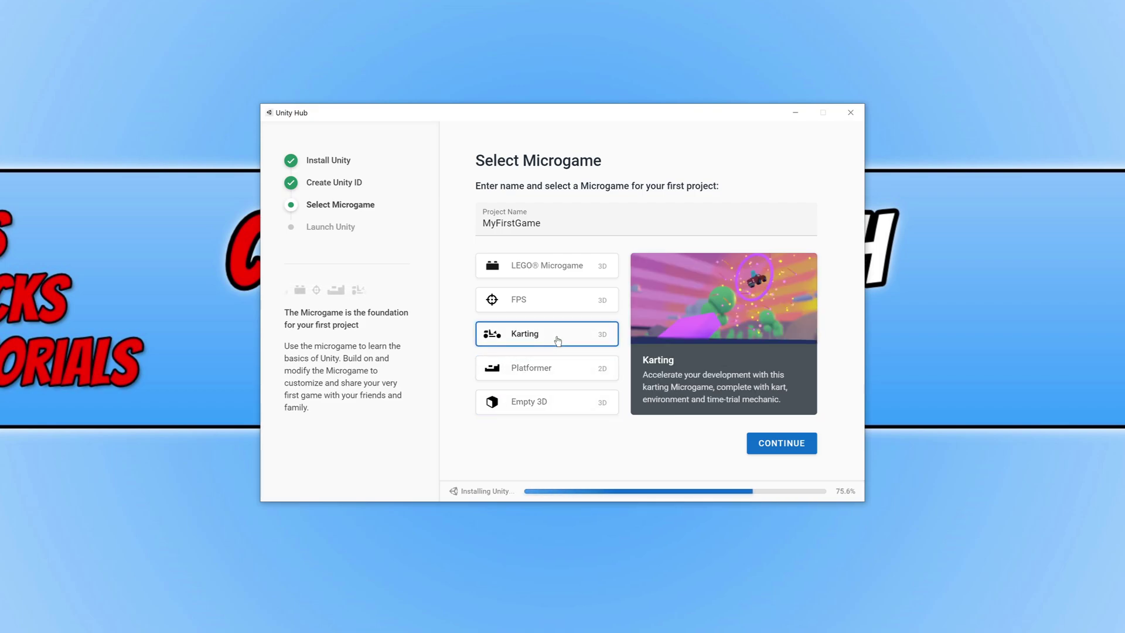
pyautogui.click(808, 443)
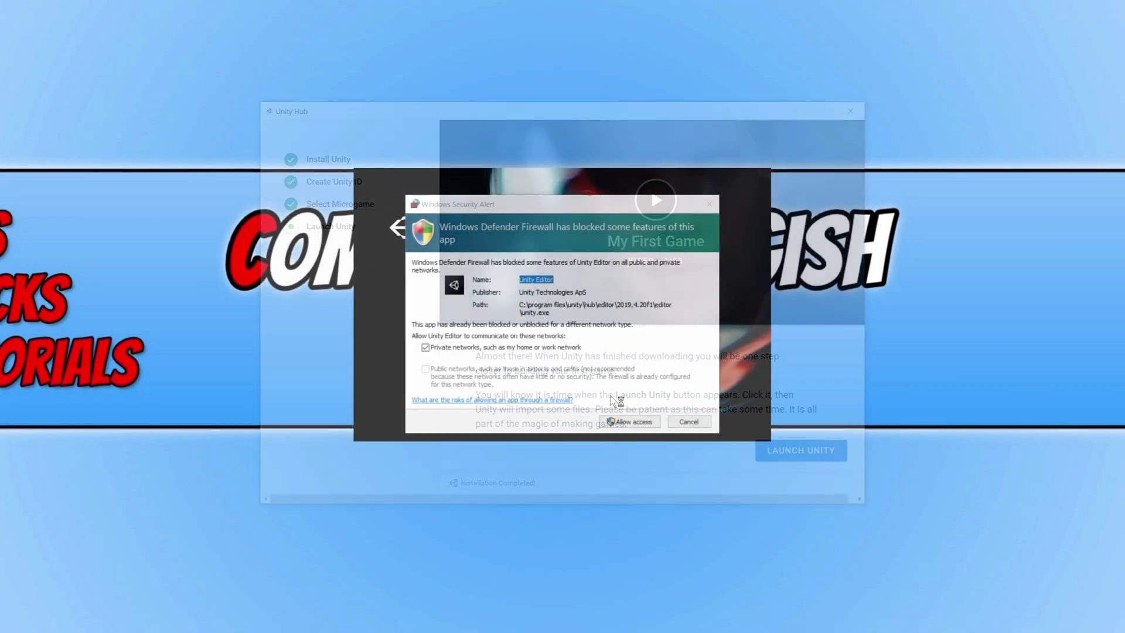
# Step: Allow Unity Editor on private networks and close the Get Started dialog with Explore the project
pyautogui.click(632, 421)
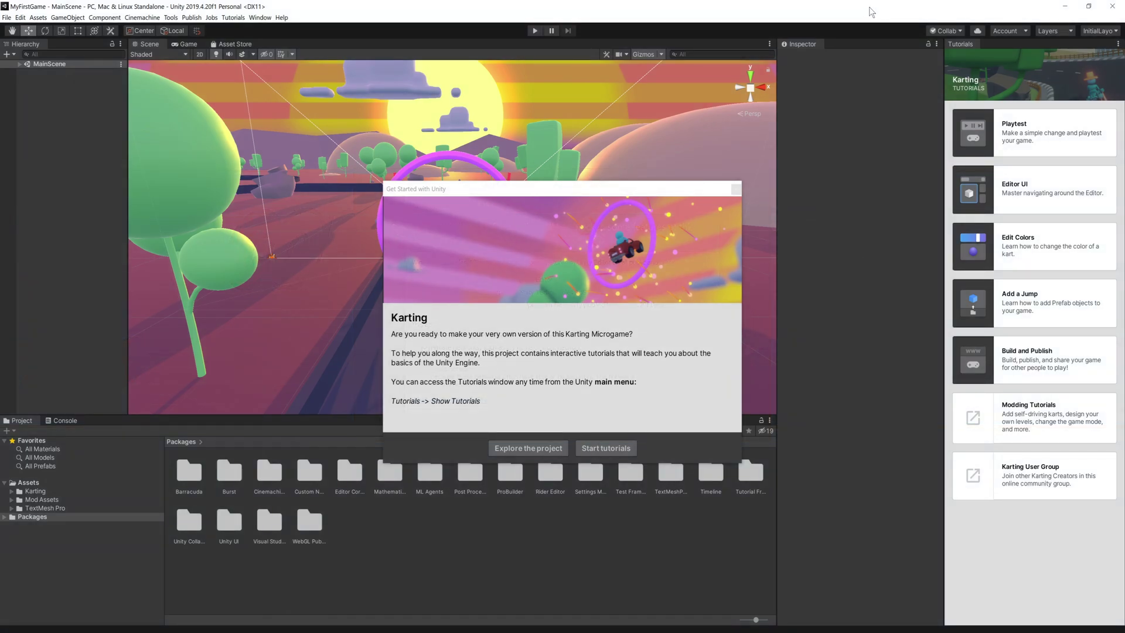
pyautogui.click(663, 188)
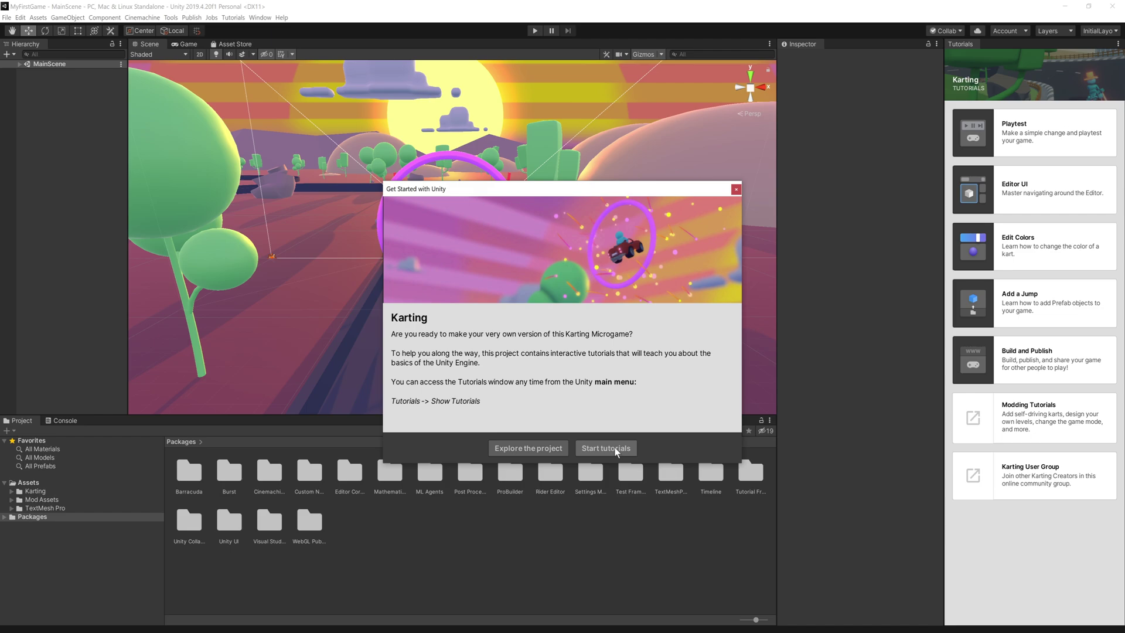
pyautogui.click(547, 450)
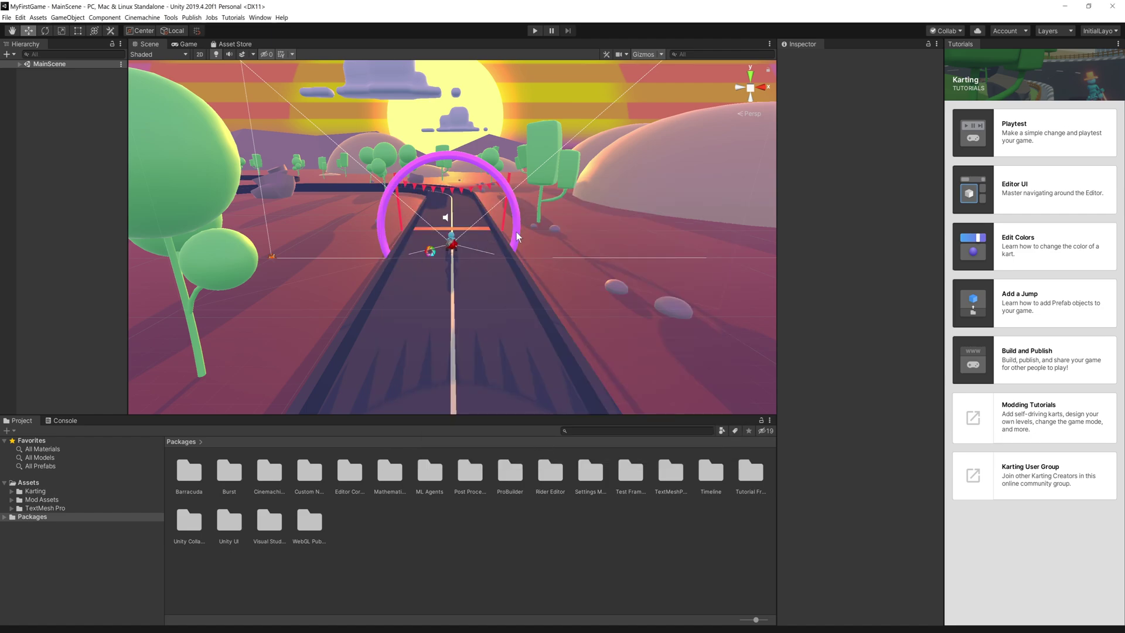
# Step: Pan the Scene view to frame the pink start arch and winding track, then enter Play mode
pyautogui.moveTo(597, 182); pyautogui.dragTo(404, 248, button='middle')
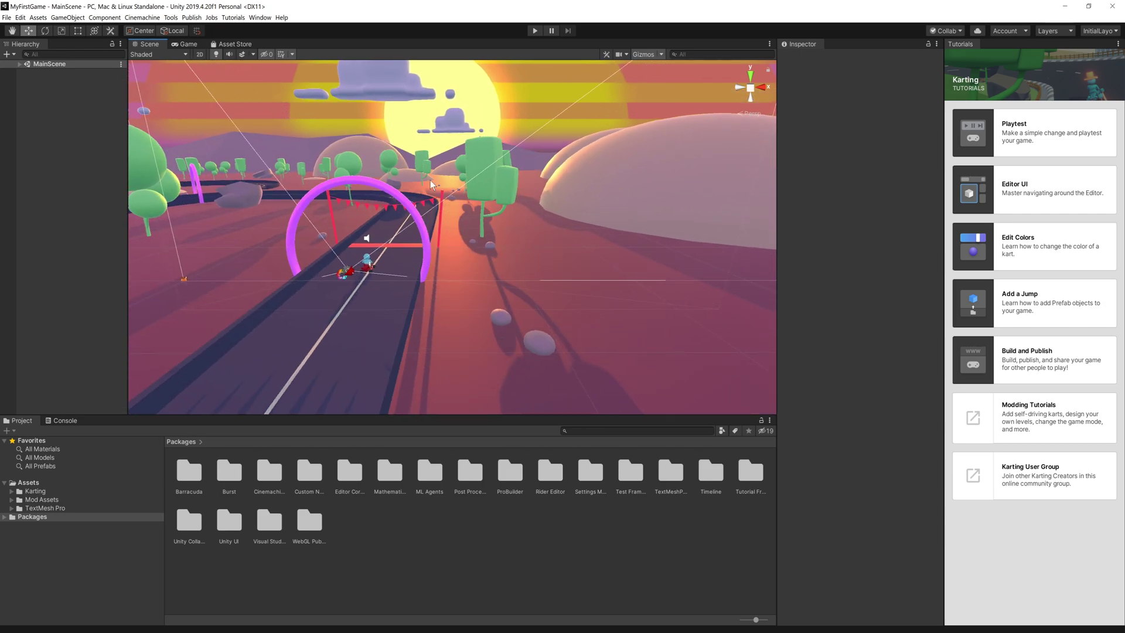
pyautogui.moveTo(431, 184); pyautogui.dragTo(579, 208, button='middle')
pyautogui.moveTo(639, 178); pyautogui.dragTo(557, 265, button='middle')
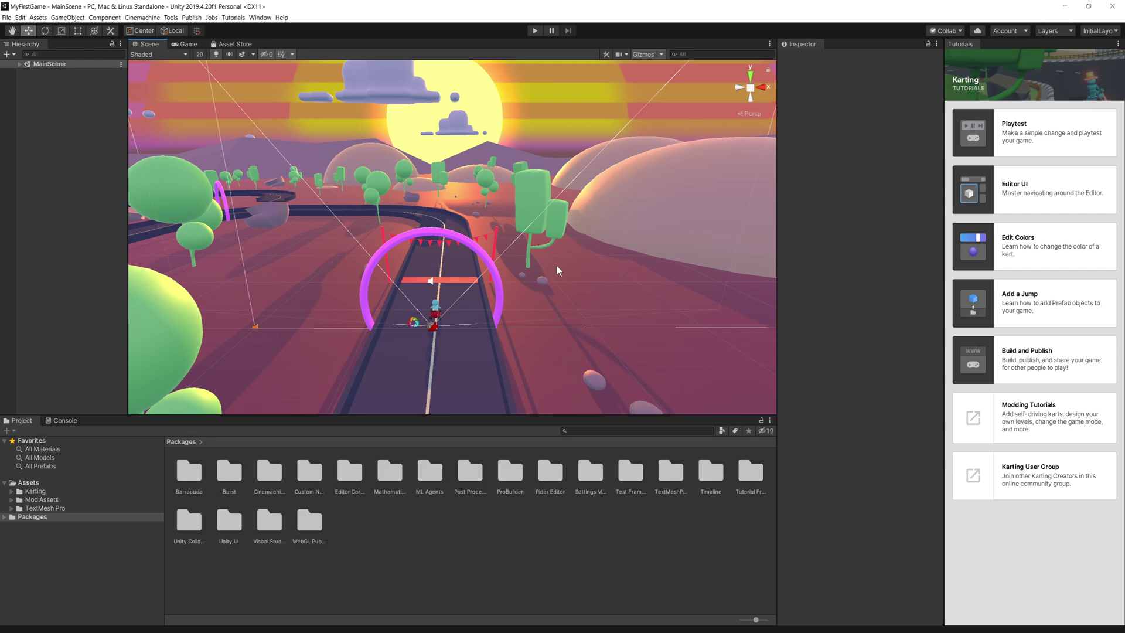
pyautogui.click(534, 31)
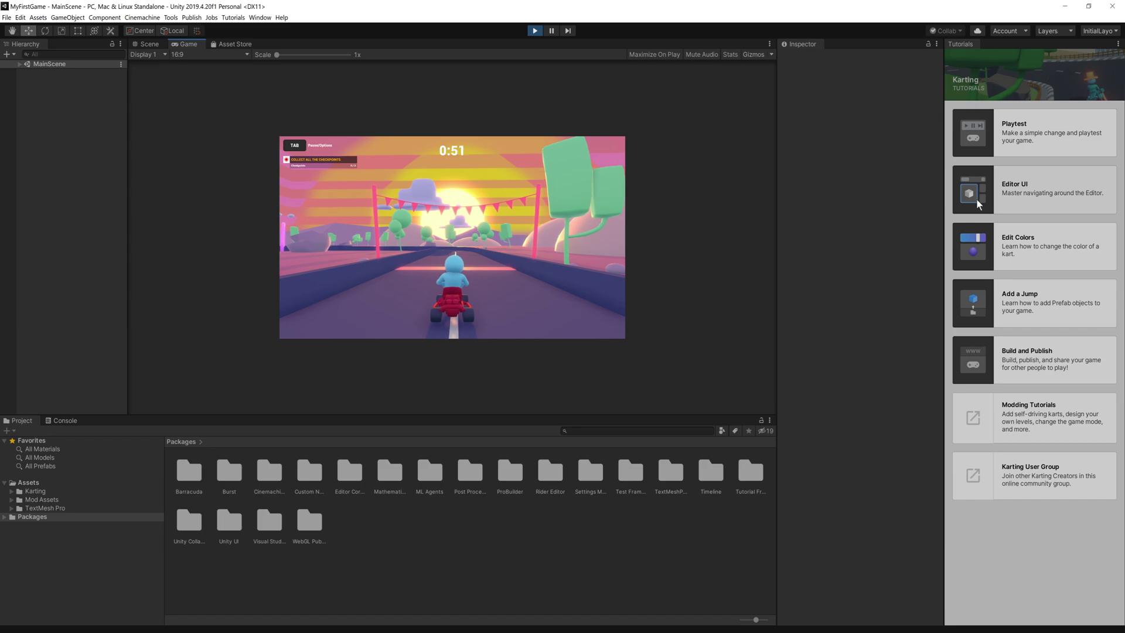
# Step: Drive the kart round the curving track through the arch checkpoints, leaving the timer at 0:36
pyautogui.press('Up')
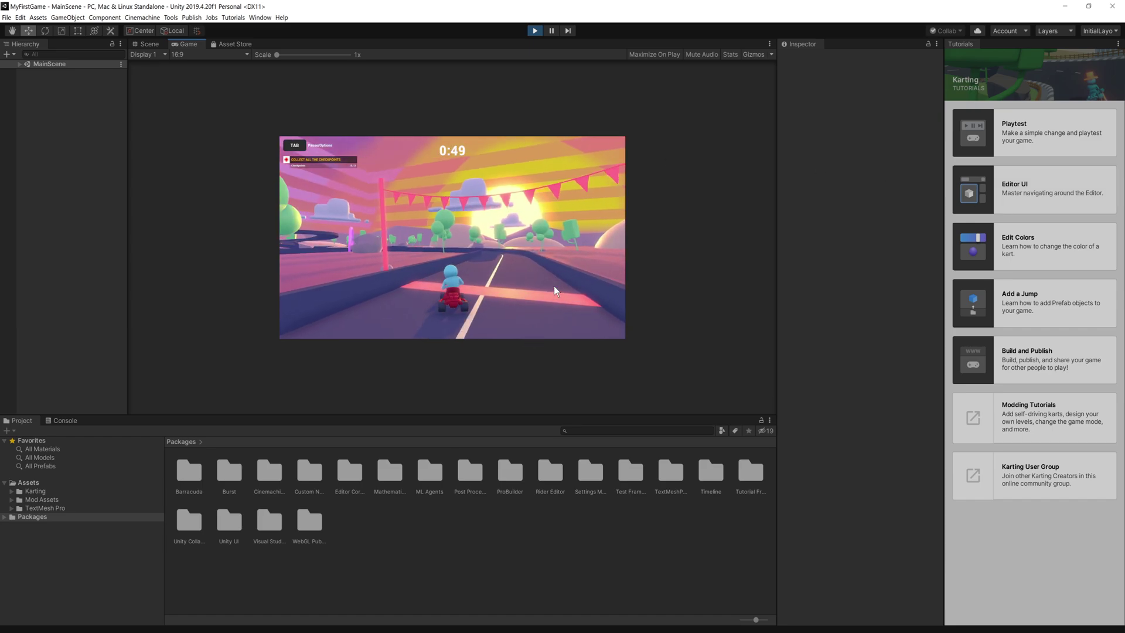
pyautogui.press('Up')
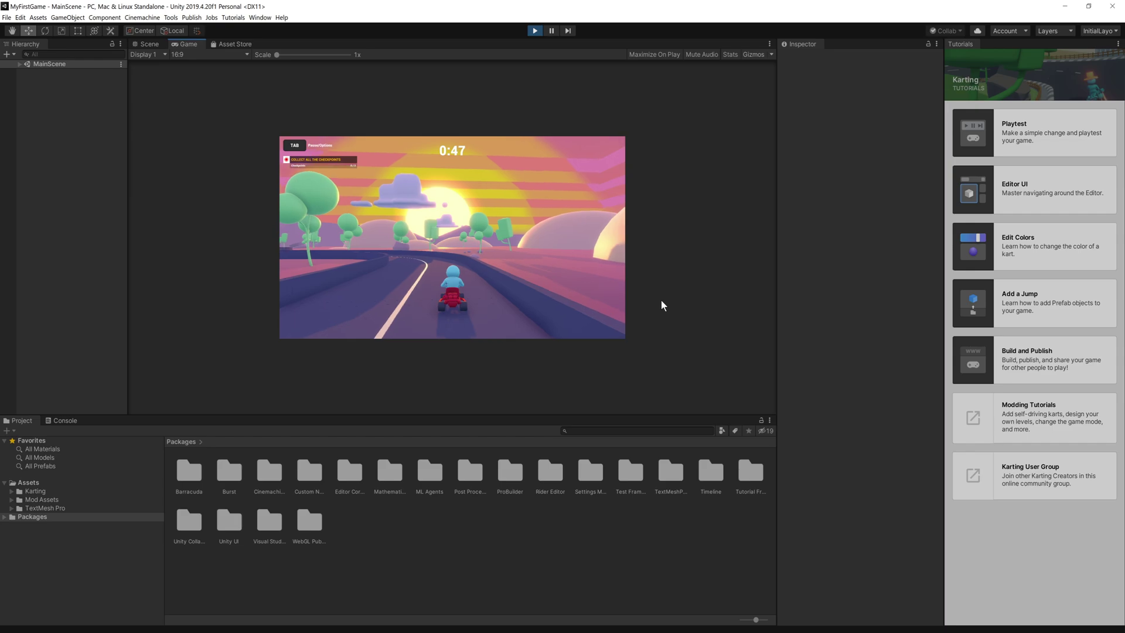
pyautogui.press('Up')
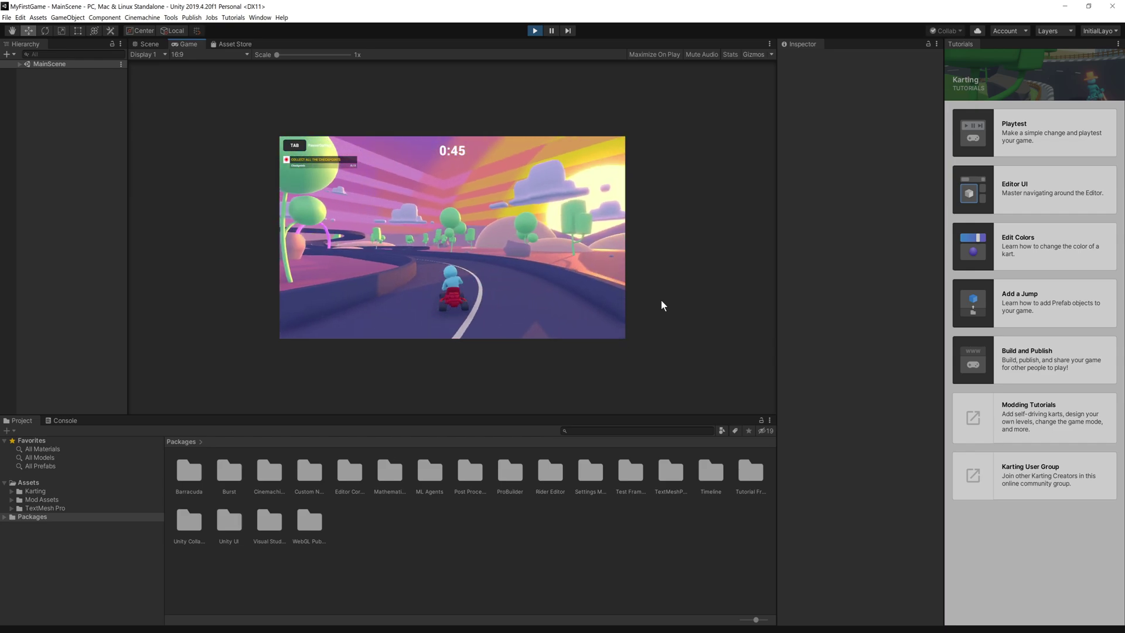
pyautogui.press('Up')
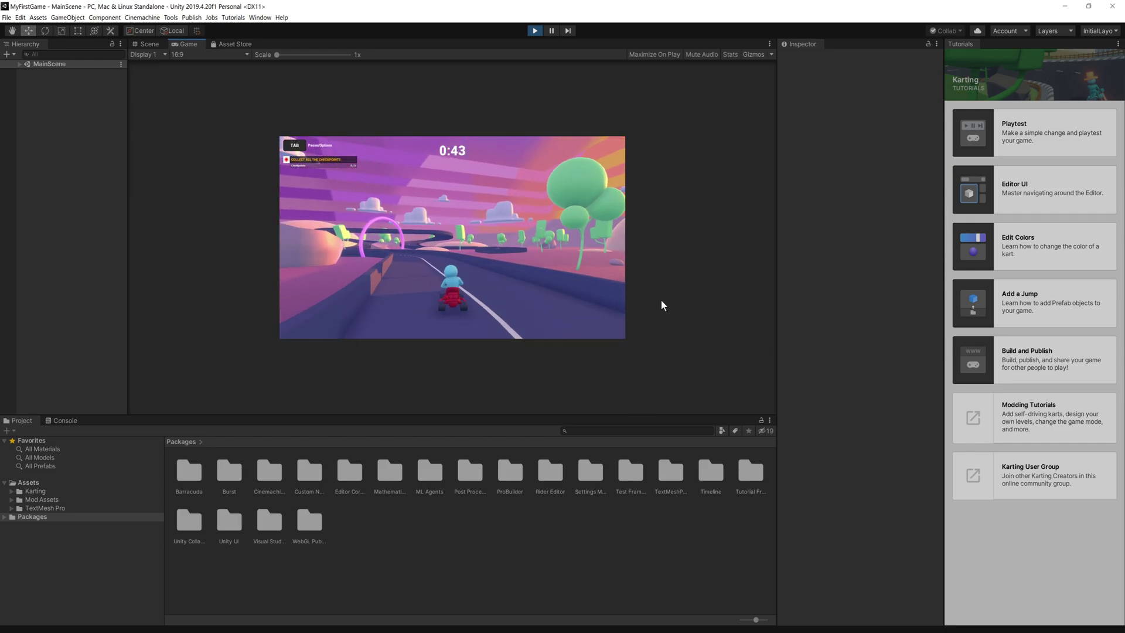
pyautogui.press('Up')
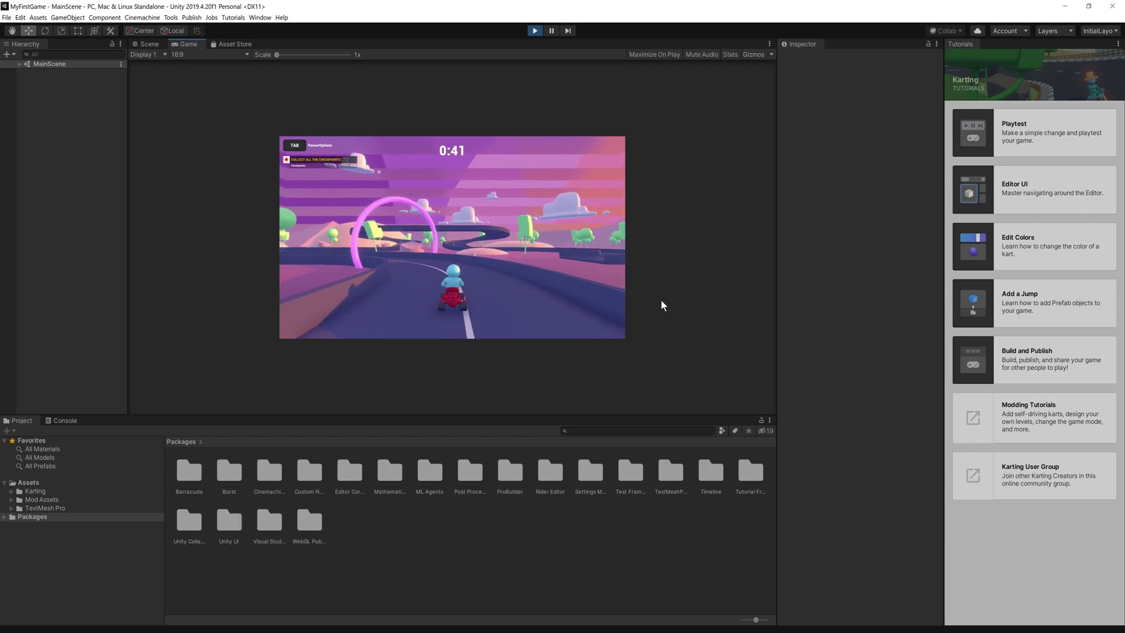
pyautogui.press('Up')
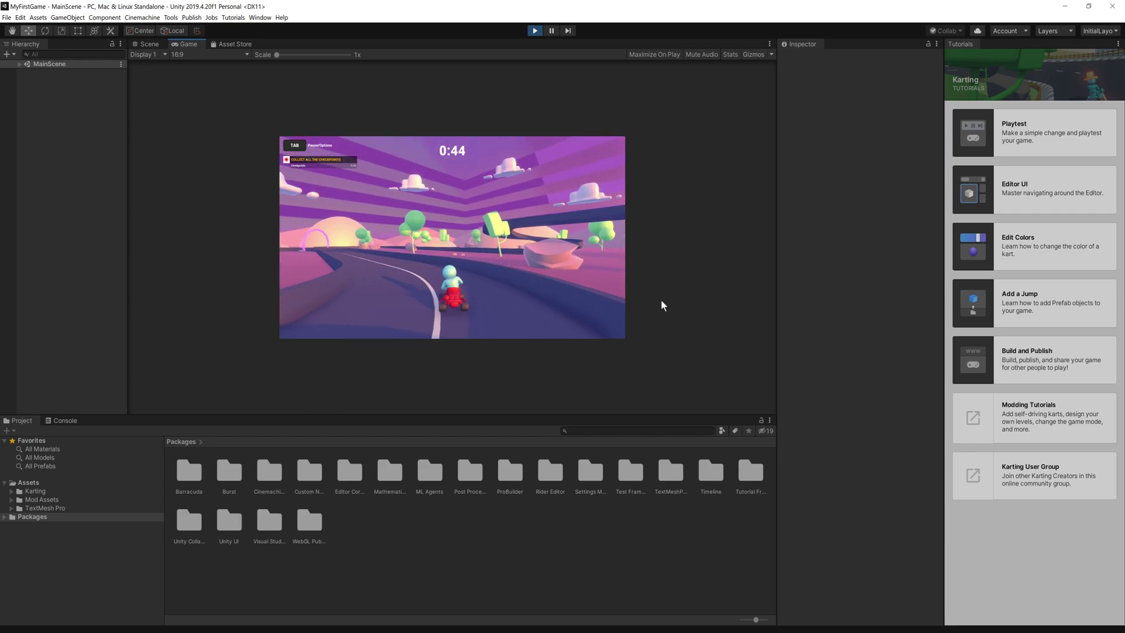
pyautogui.press('Up')
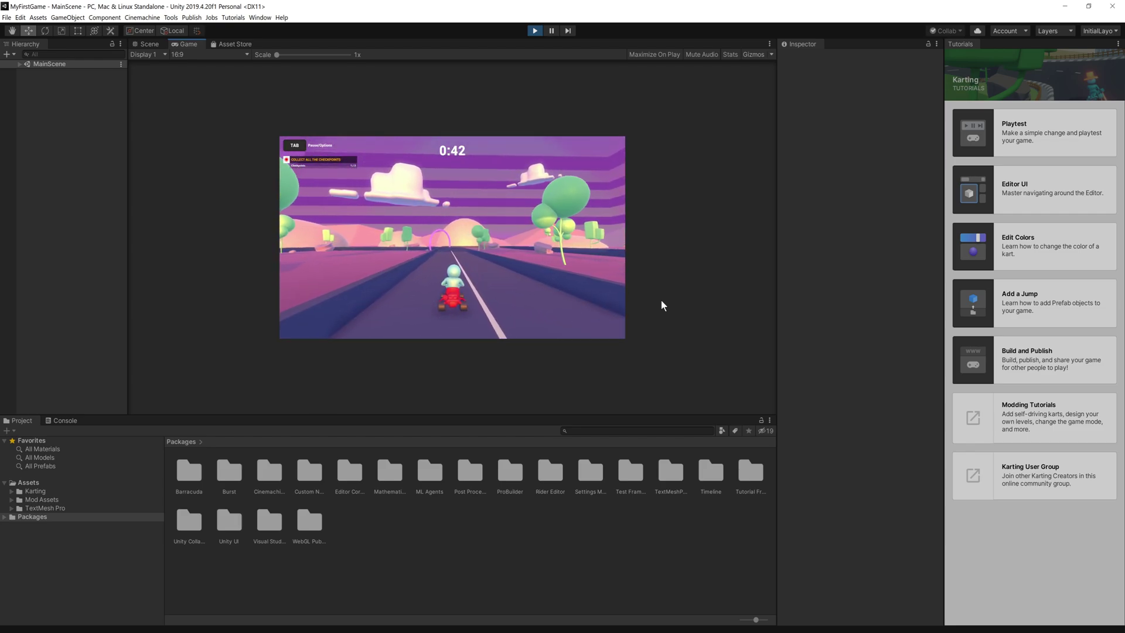
pyautogui.press('Up')
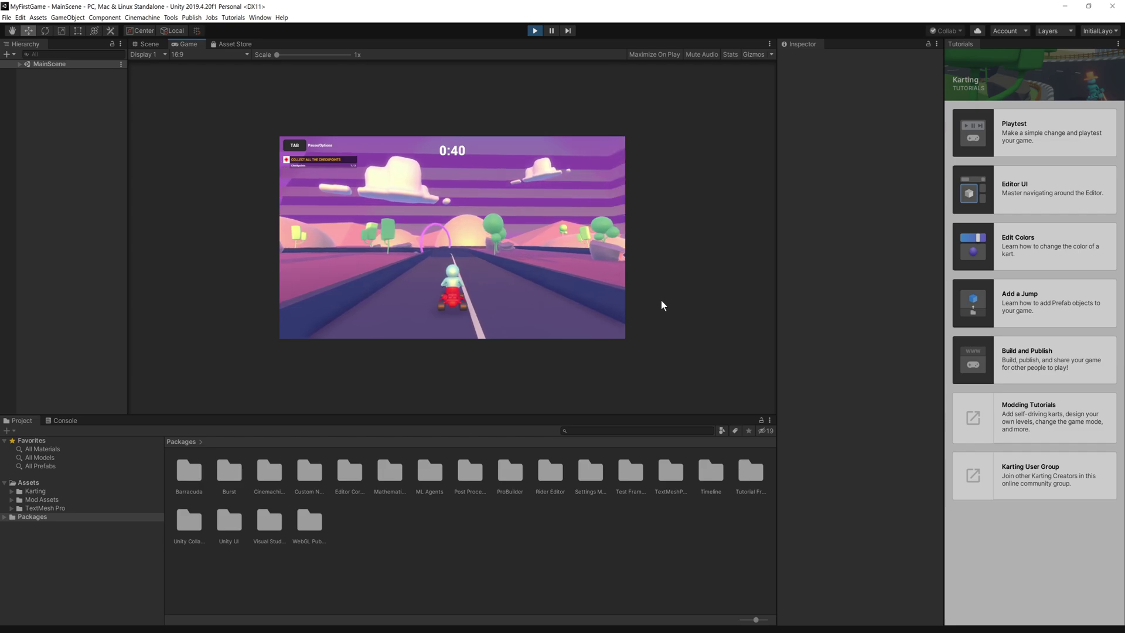
pyautogui.press('Up')
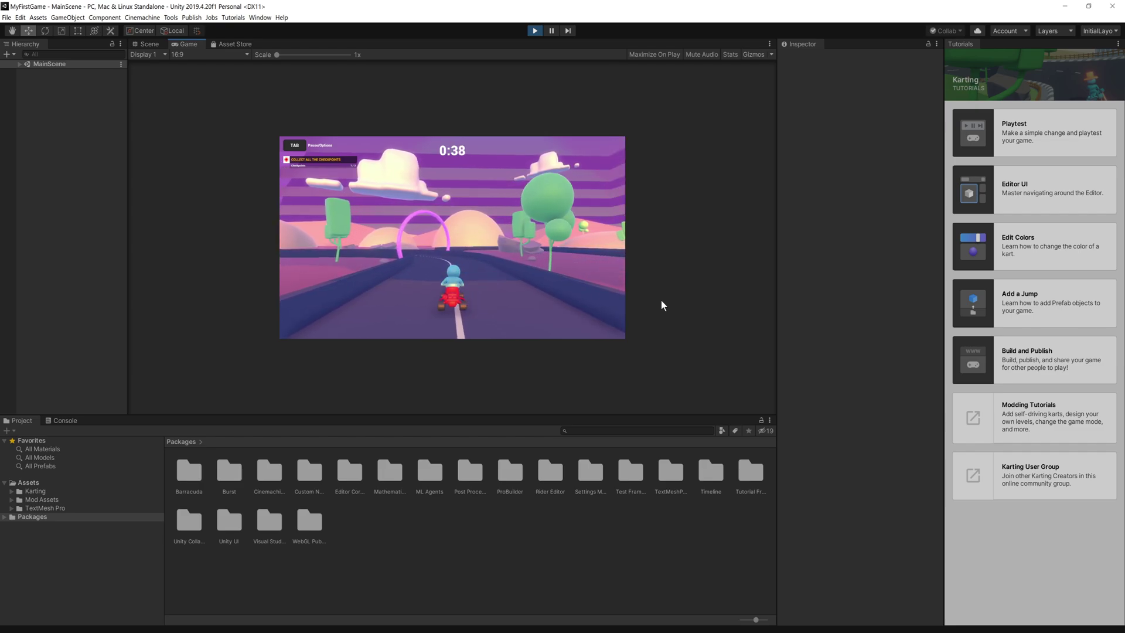
pyautogui.press('Up')
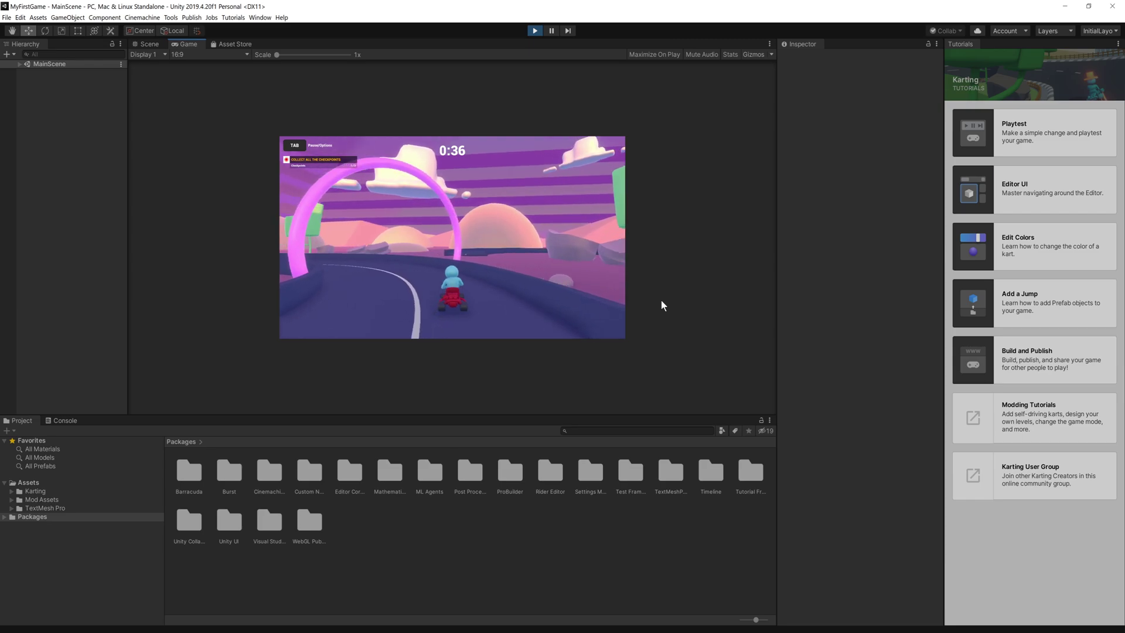
pyautogui.press('Up')
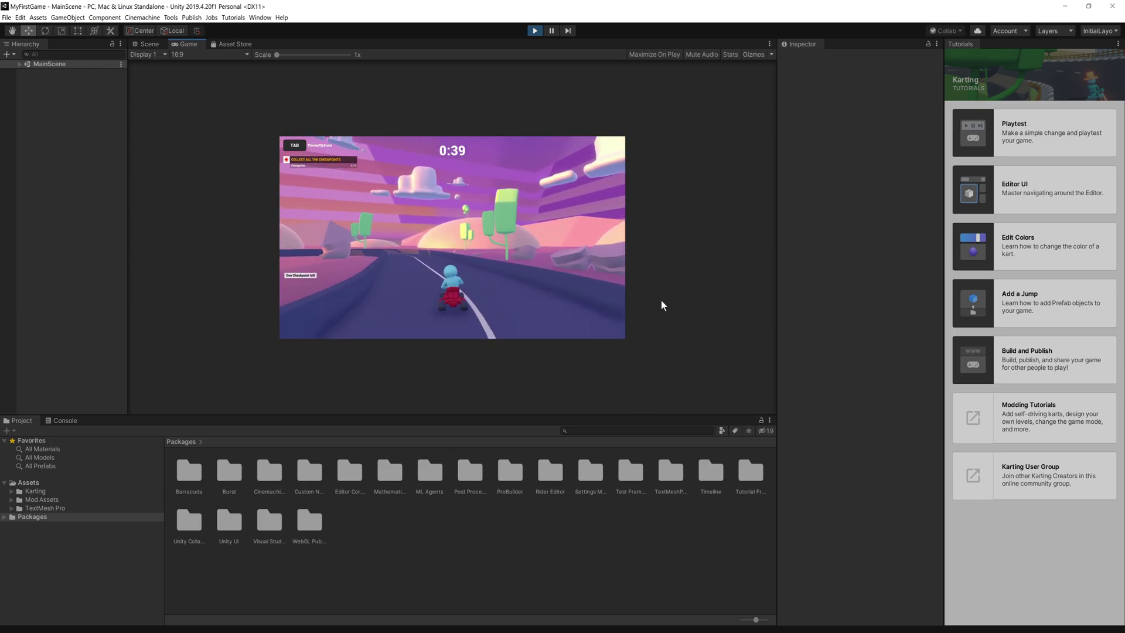
pyautogui.press('Up')
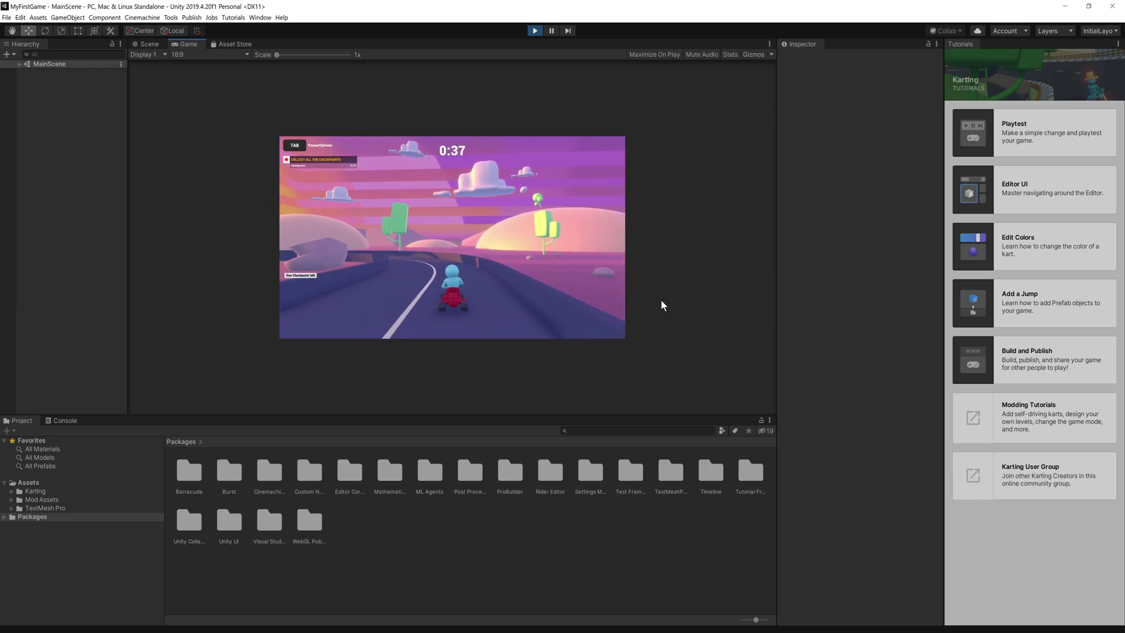
pyautogui.press('Up')
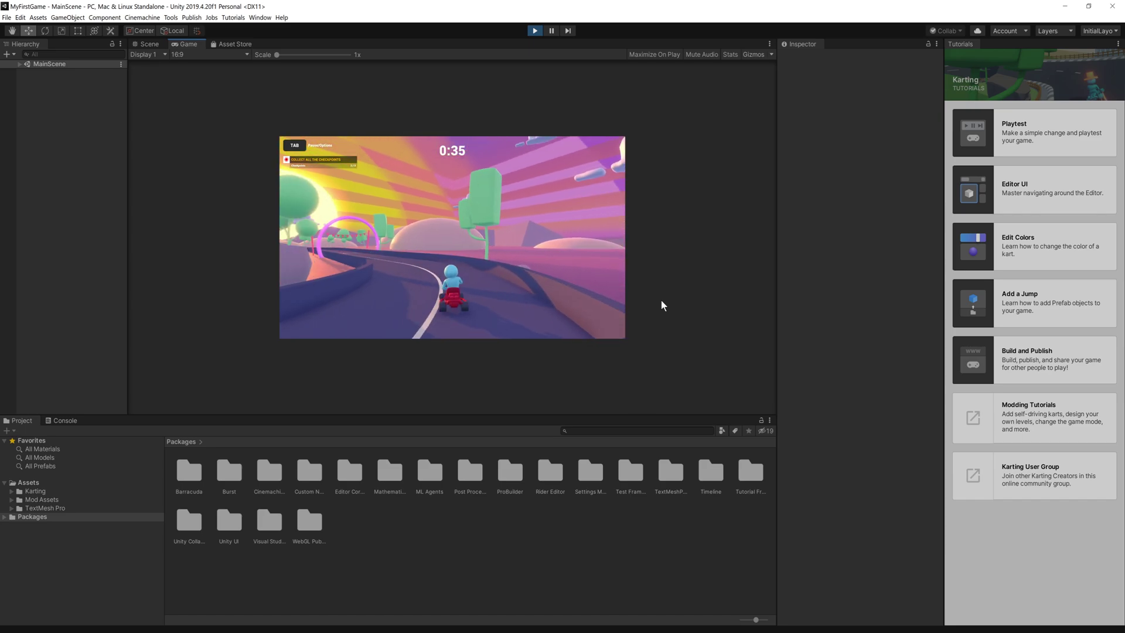
pyautogui.press('Up')
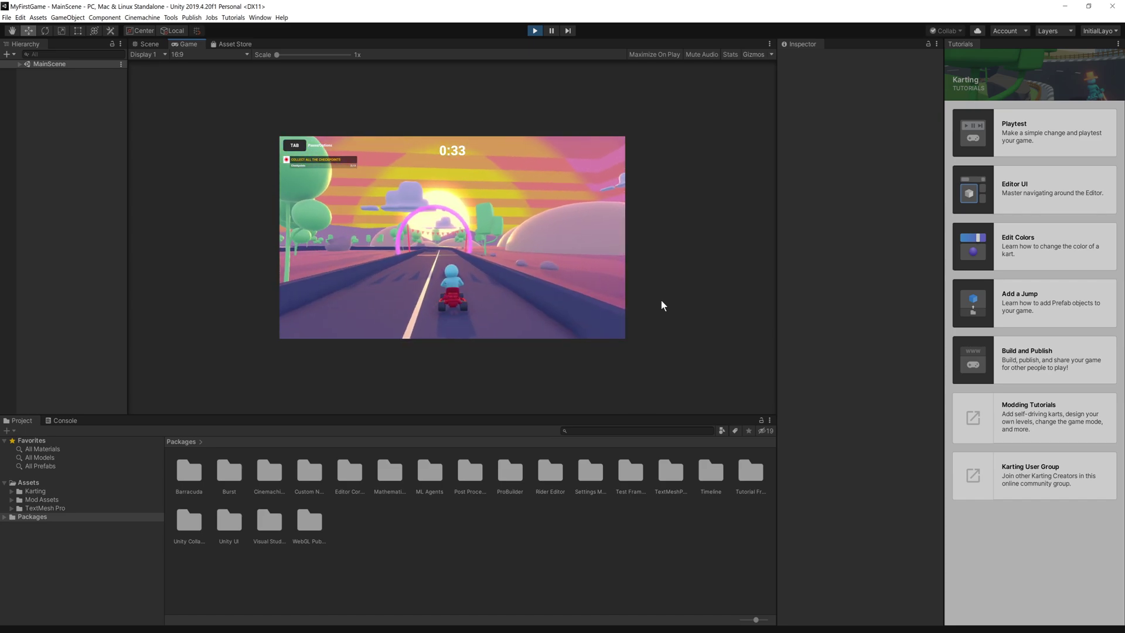
pyautogui.press('Up')
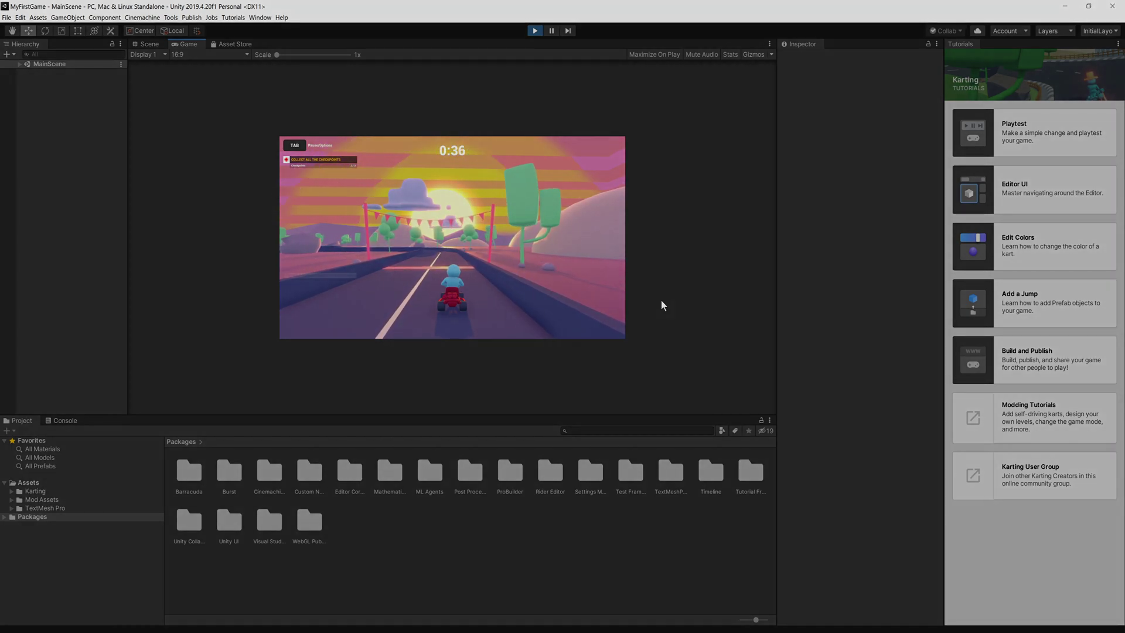